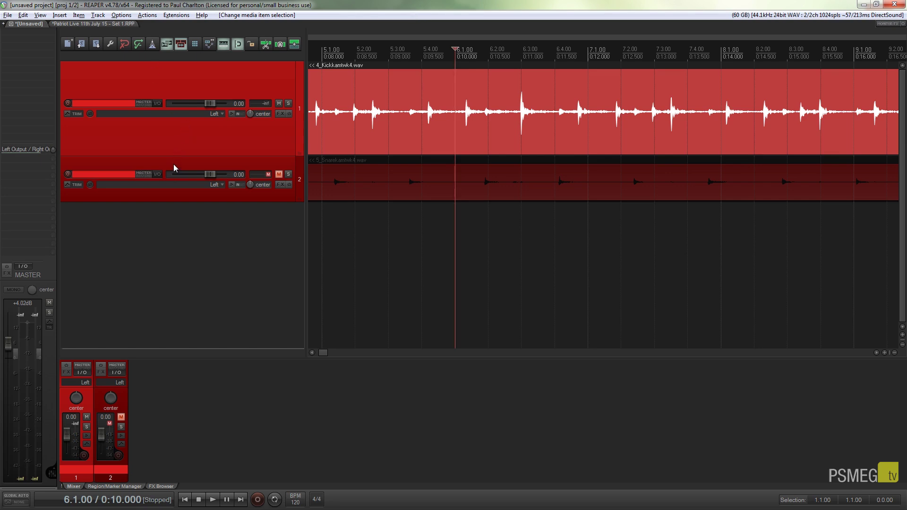
Rename track 1 to 'Kick' and track 2 to 'Snare'.
{"action": "double_click", "coordinate": [107, 106]}
{"action": "type", "text": "Kick"}
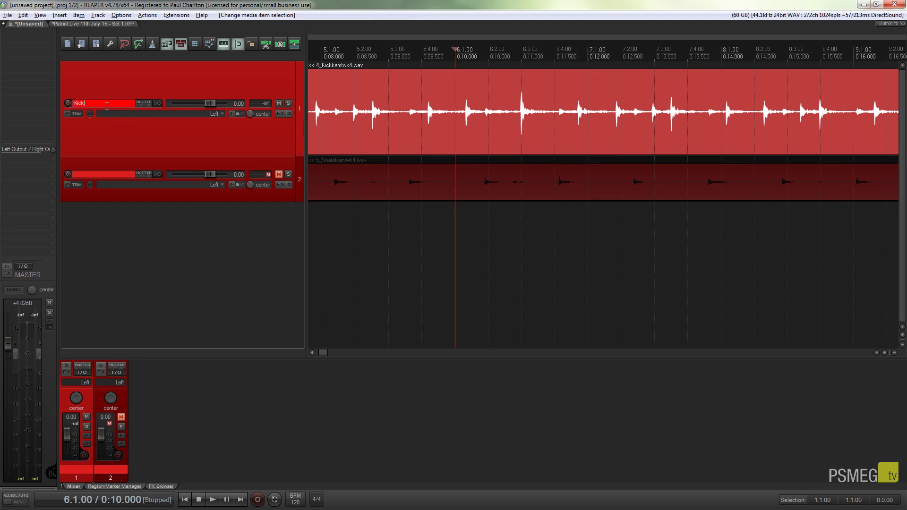
{"action": "double_click", "coordinate": [106, 177]}
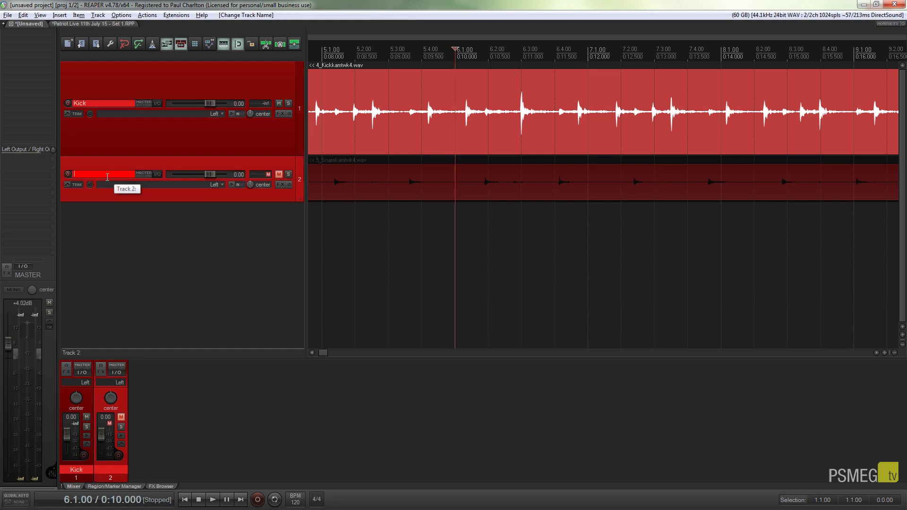
{"action": "type", "text": "Snare"}
{"action": "key", "text": "Return"}
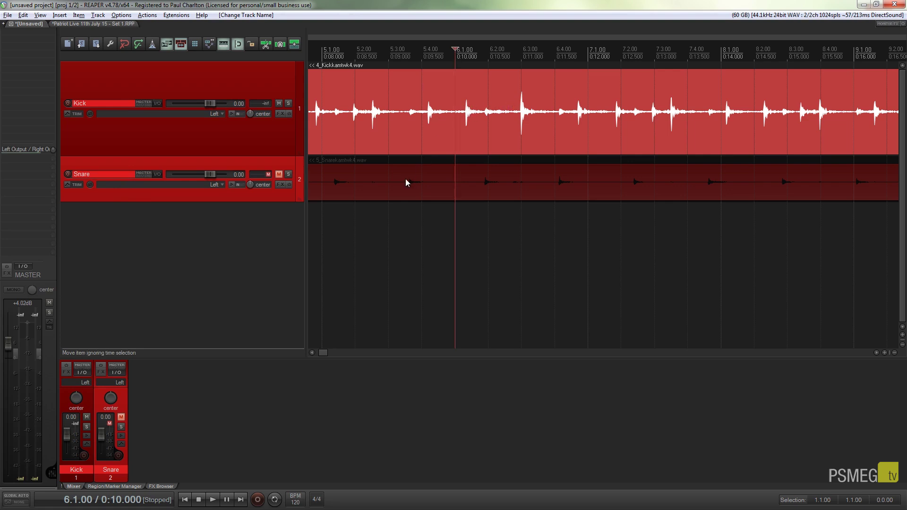
Make the Snare track taller and select the Snare recording.
{"action": "scroll", "coordinate": [421, 202], "scroll_direction": "up", "scroll_amount": 2}
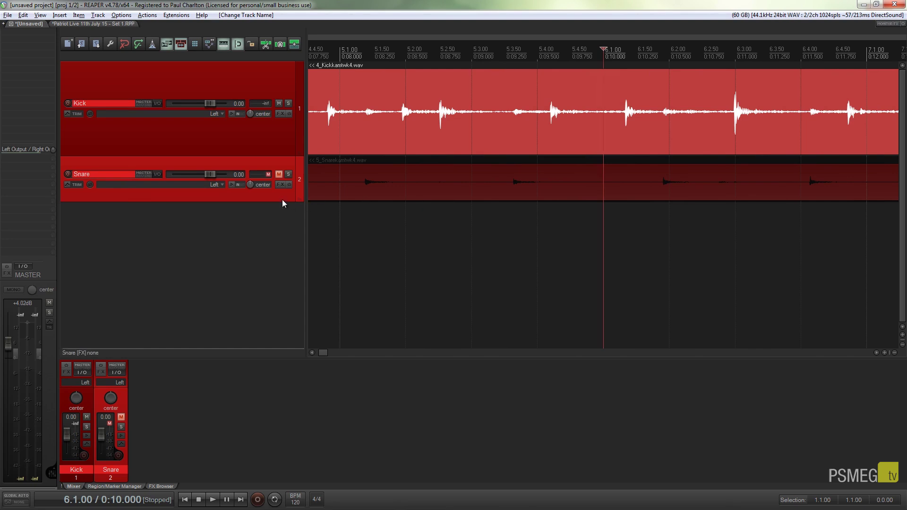
{"action": "left_click_drag", "start_coordinate": [282, 200], "coordinate": [281, 253]}
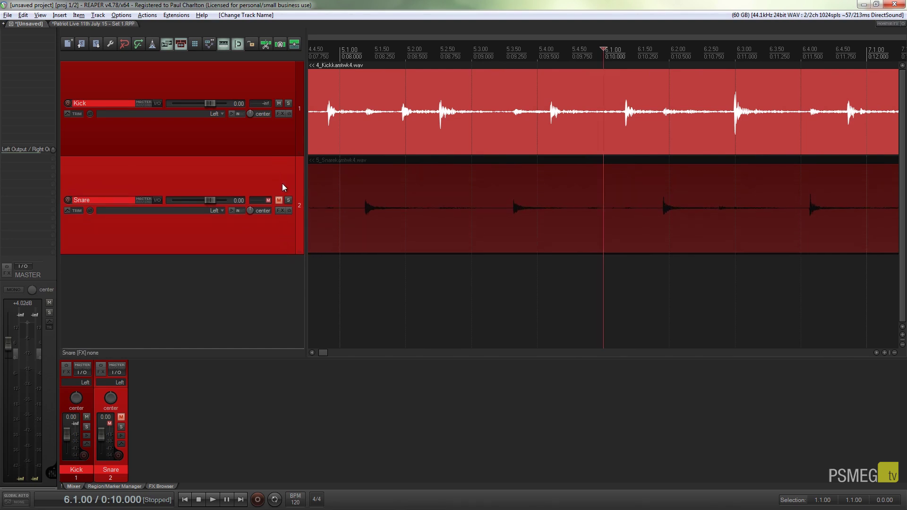
{"action": "left_click", "coordinate": [374, 277]}
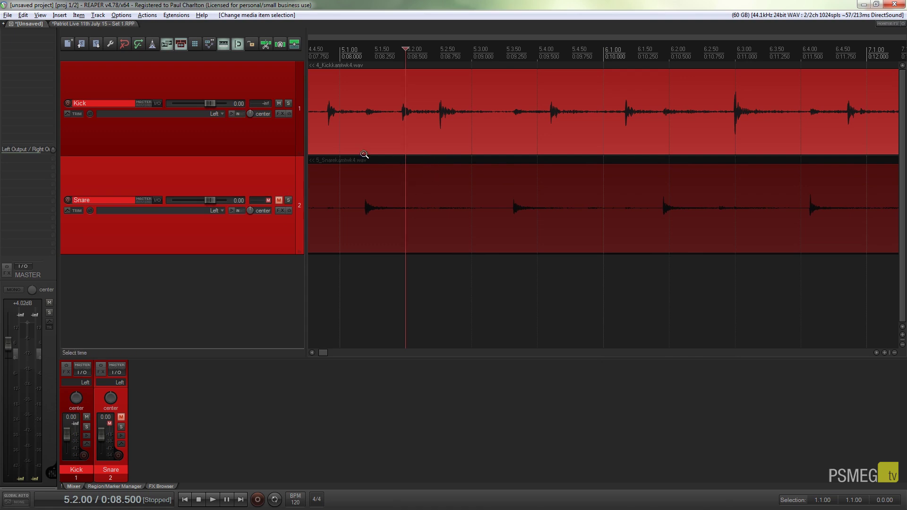
{"action": "left_click", "coordinate": [363, 196]}
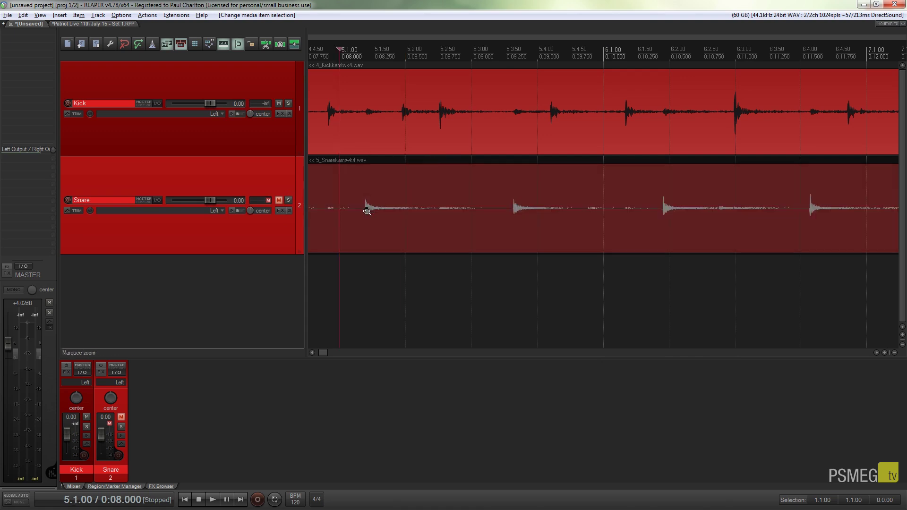
Turn off grid snapping and scrub the audio from 5.1.02 to 5.1.38.
{"action": "left_click", "coordinate": [238, 43]}
{"action": "left_click", "coordinate": [341, 49]}
{"action": "left_click_drag", "start_coordinate": [341, 49], "coordinate": [364, 50]}
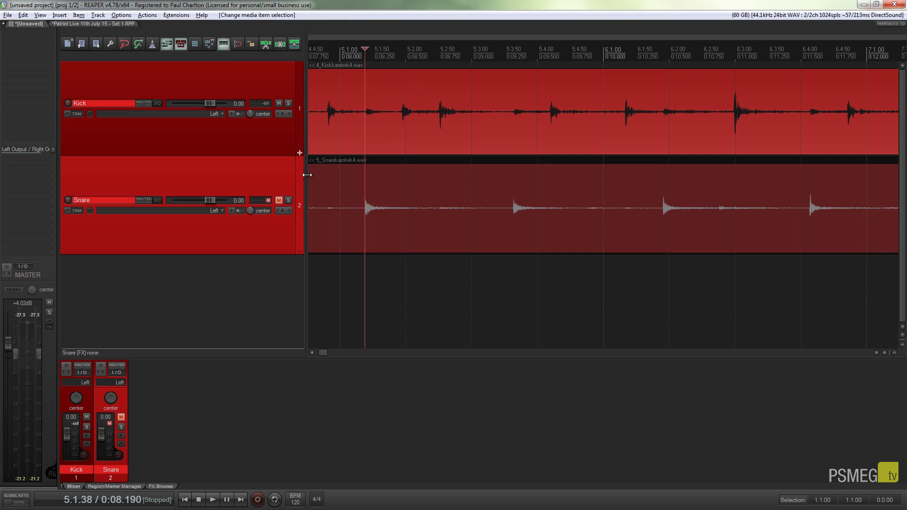
Keep the Snare muted and play the kick alone from 4.4.70.
{"action": "left_click", "coordinate": [280, 200]}
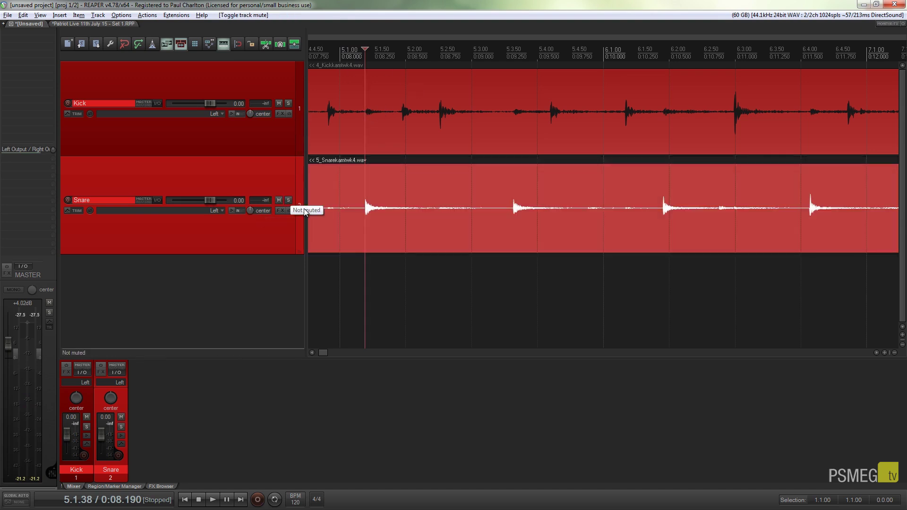
{"action": "left_click", "coordinate": [279, 200]}
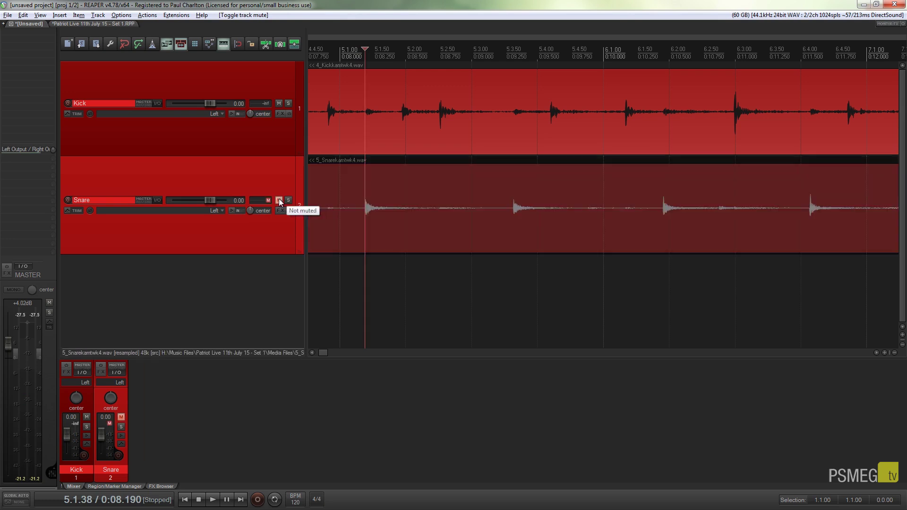
{"action": "left_click", "coordinate": [320, 99]}
{"action": "key", "text": "space"}
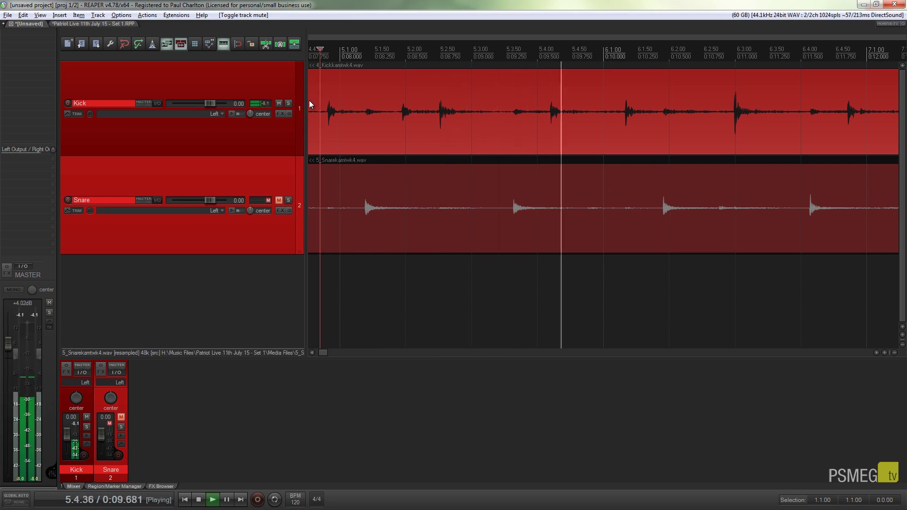
{"action": "key", "text": "space"}
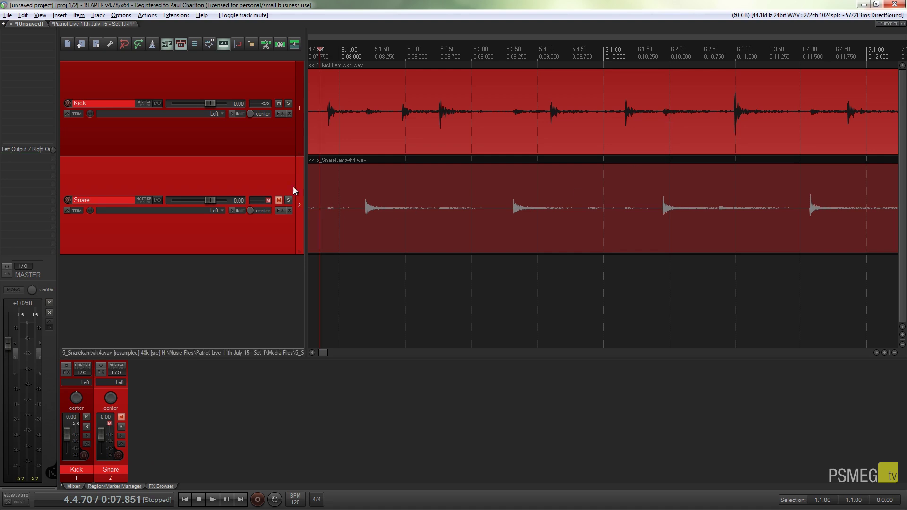
Select the Kick recording item and bring up its Item processing submenu.
{"action": "left_click", "coordinate": [206, 137], "text": "ctrl"}
{"action": "double_click", "coordinate": [250, 133]}
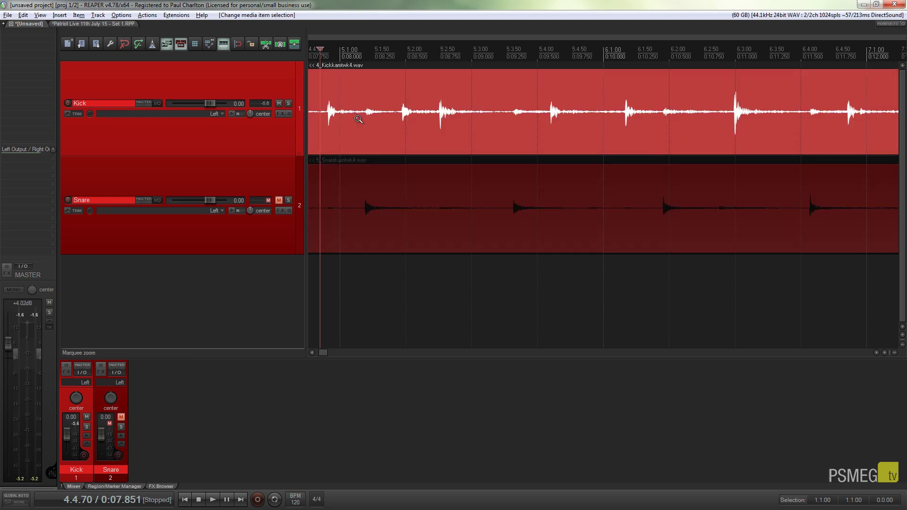
{"action": "left_click_drag", "start_coordinate": [363, 90], "coordinate": [365, 95]}
{"action": "right_click", "coordinate": [365, 94]}
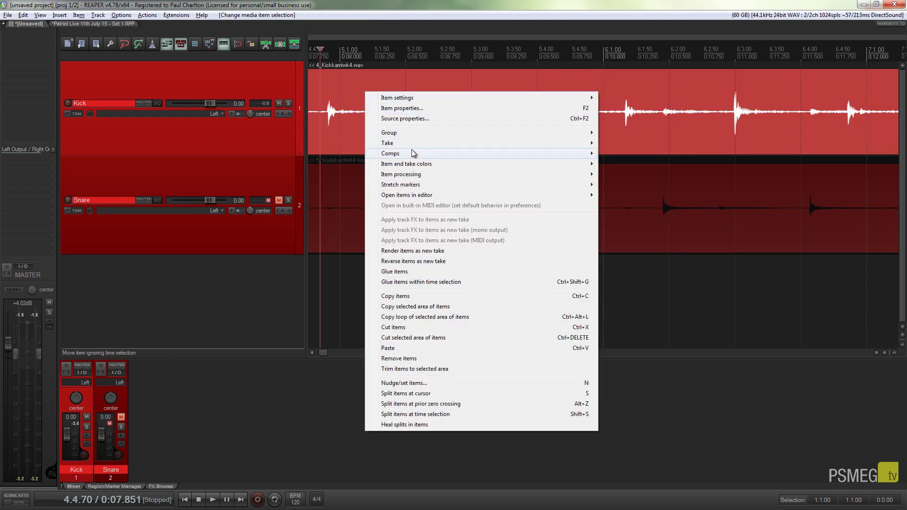
{"action": "mouse_move", "coordinate": [425, 178]}
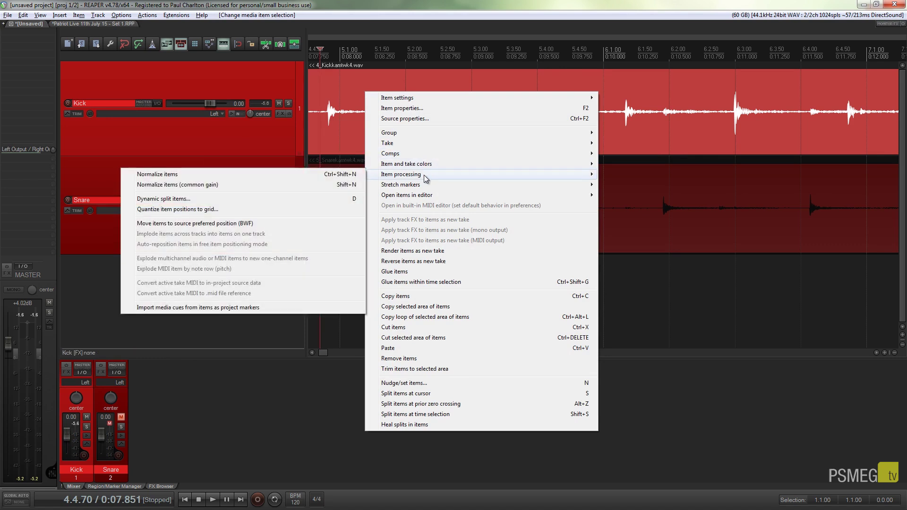
Open Dynamic split items for the Kick item and tune Reduce splits to 491.
{"action": "left_click", "coordinate": [250, 201]}
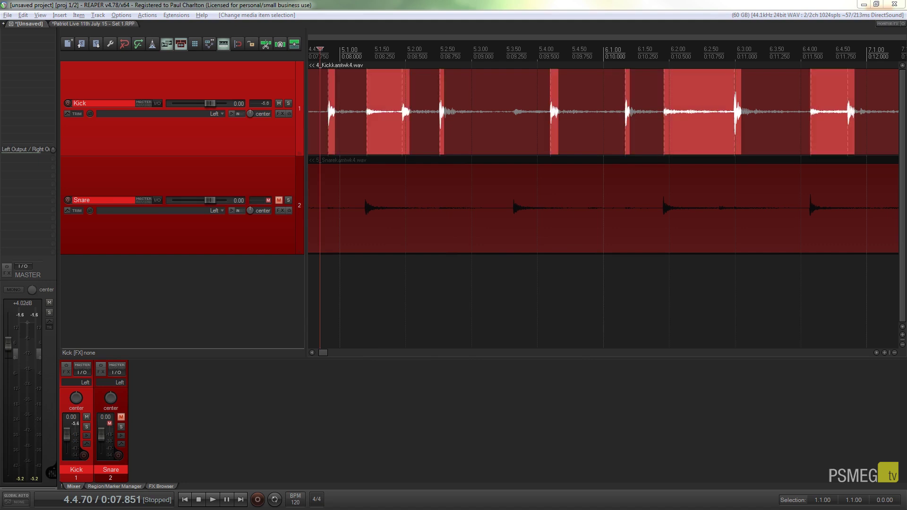
{"action": "left_click_drag", "start_coordinate": [304, 228], "coordinate": [225, 141]}
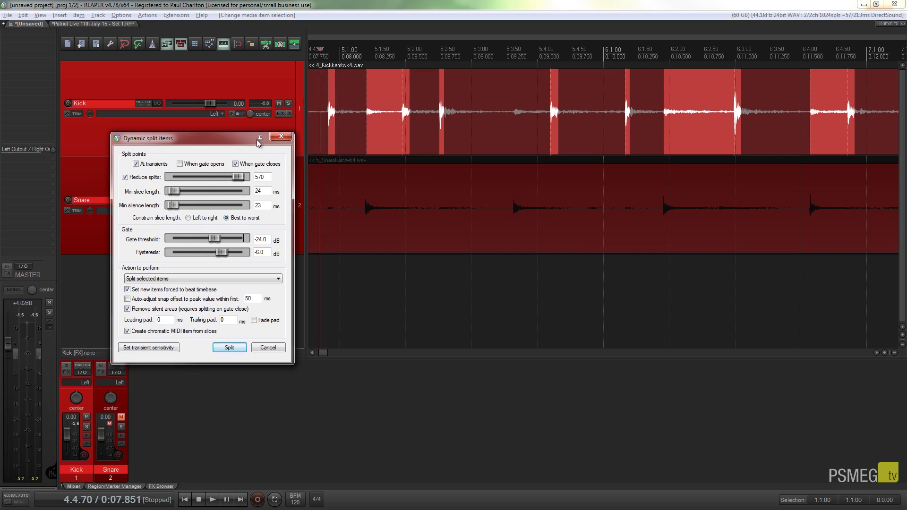
{"action": "left_click", "coordinate": [140, 178]}
{"action": "left_click", "coordinate": [143, 182]}
{"action": "left_click_drag", "start_coordinate": [239, 181], "coordinate": [205, 181]}
{"action": "scroll", "coordinate": [239, 182], "scroll_direction": "up", "scroll_amount": 3}
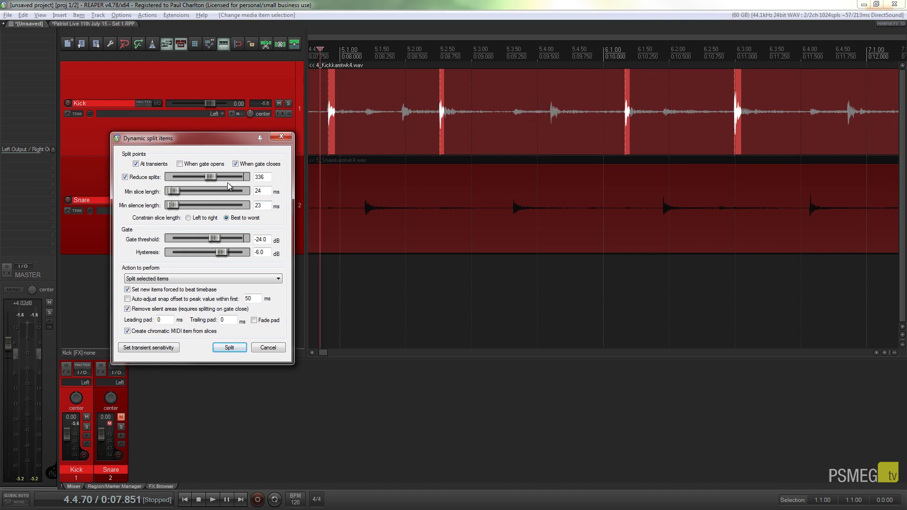
{"action": "left_click_drag", "start_coordinate": [211, 177], "coordinate": [231, 178]}
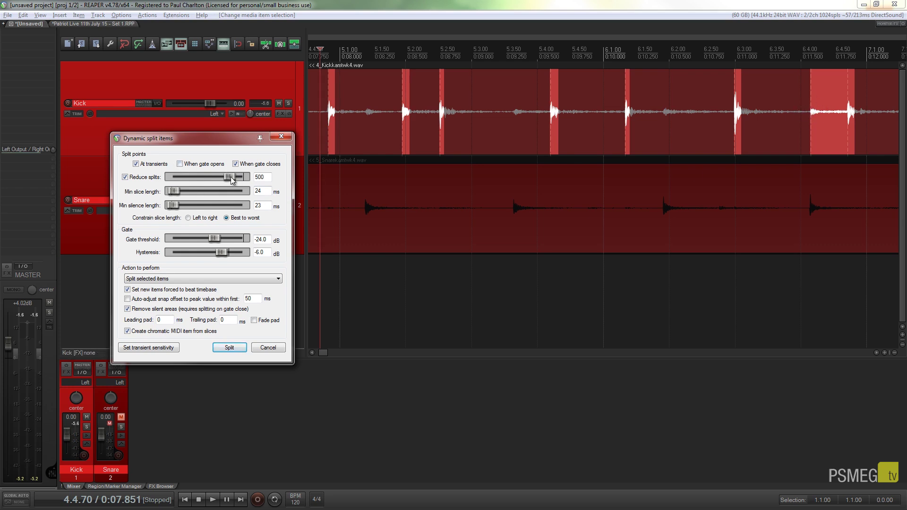
{"action": "left_click_drag", "start_coordinate": [234, 178], "coordinate": [231, 179]}
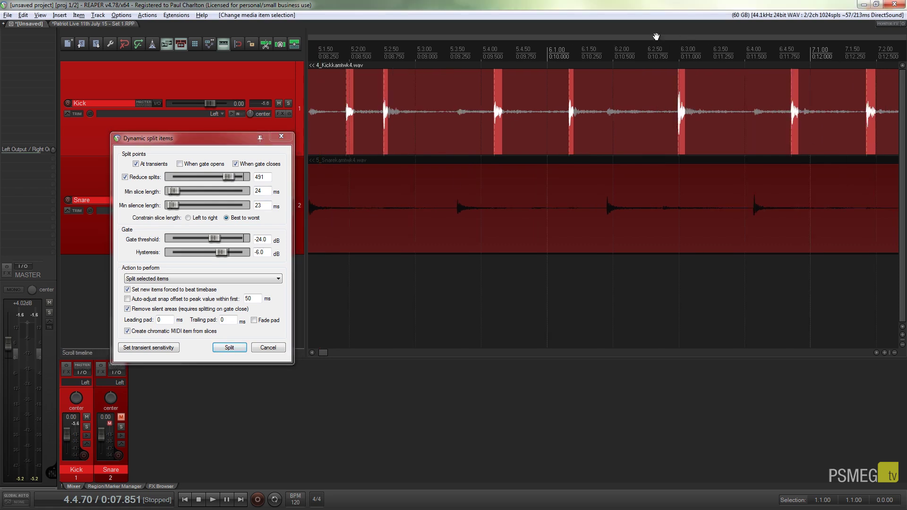
Scroll along the kick recording to inspect the split markers on later hits.
{"action": "left_click_drag", "start_coordinate": [699, 42], "coordinate": [386, 43]}
{"action": "left_click_drag", "start_coordinate": [703, 43], "coordinate": [515, 37]}
{"action": "left_click_drag", "start_coordinate": [674, 39], "coordinate": [565, 43]}
{"action": "left_click_drag", "start_coordinate": [645, 42], "coordinate": [506, 38]}
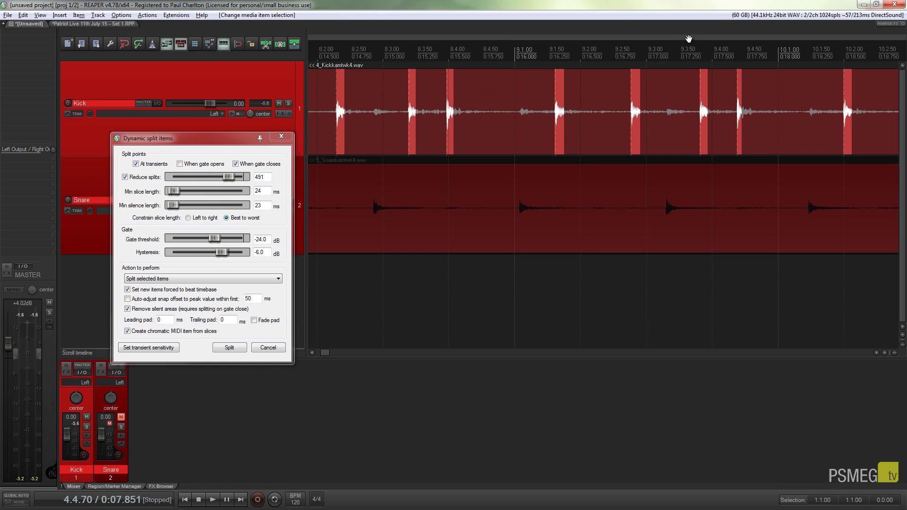
{"action": "left_click_drag", "start_coordinate": [690, 38], "coordinate": [442, 38]}
{"action": "left_click_drag", "start_coordinate": [669, 44], "coordinate": [479, 37]}
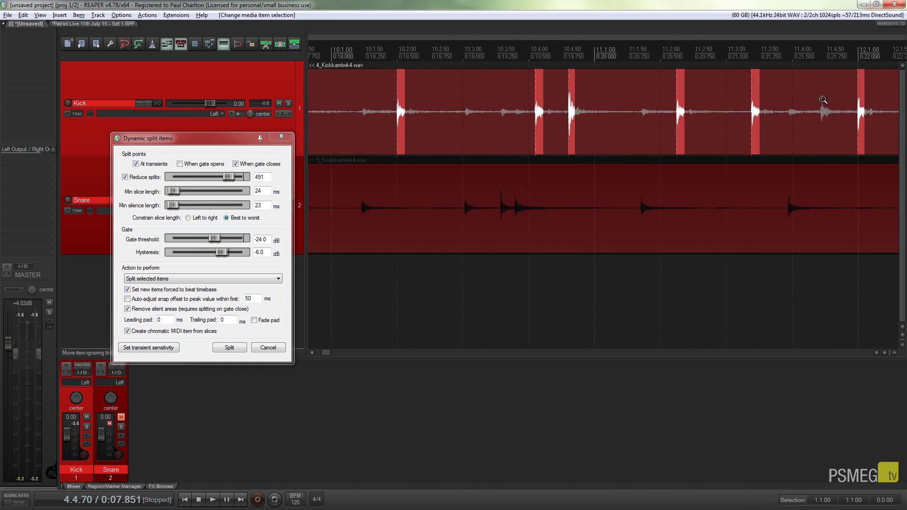
Set Reduce splits to 500, enable Create chromatic MIDI item from slices, and move the dialog aside.
{"action": "left_click_drag", "start_coordinate": [231, 183], "coordinate": [232, 182]}
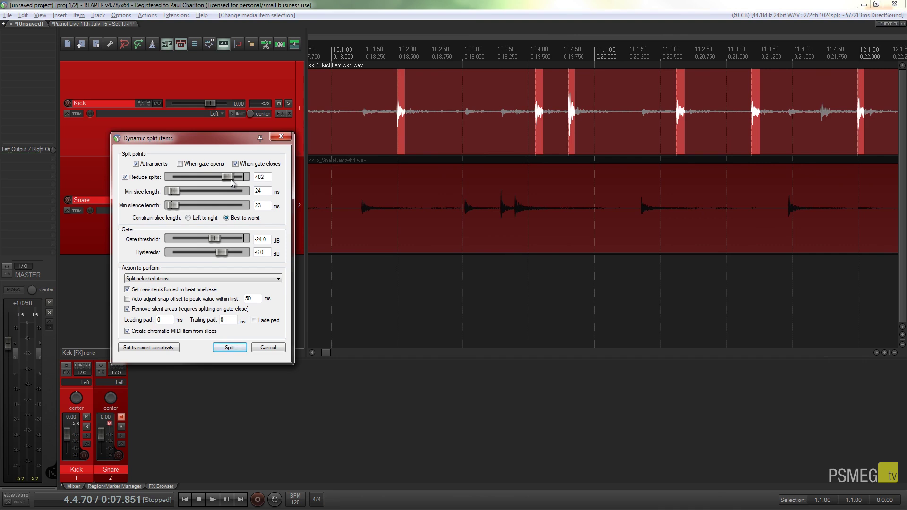
{"action": "left_click_drag", "start_coordinate": [232, 183], "coordinate": [232, 182]}
{"action": "left_click", "coordinate": [147, 332]}
{"action": "left_click_drag", "start_coordinate": [211, 142], "coordinate": [264, 235]}
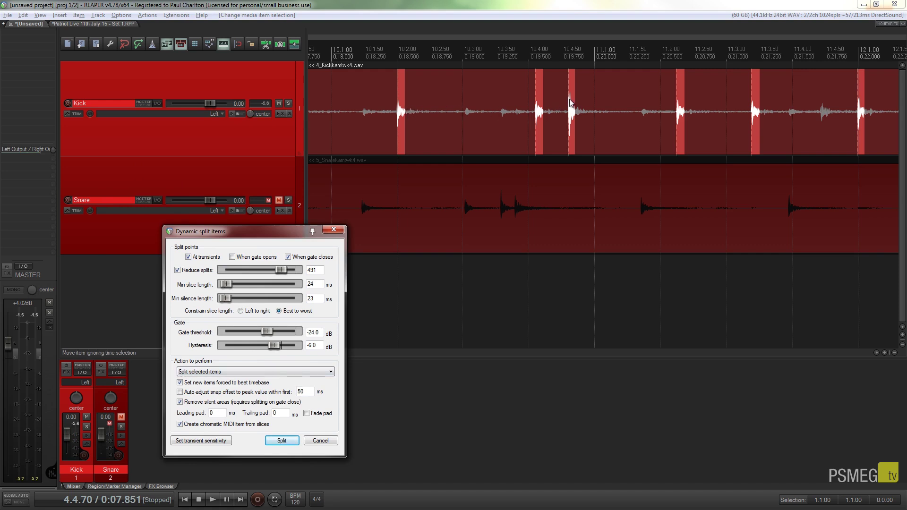
Split the Kick recording into hit slices, creating a MIDI track with a note per hit.
{"action": "left_click", "coordinate": [284, 441]}
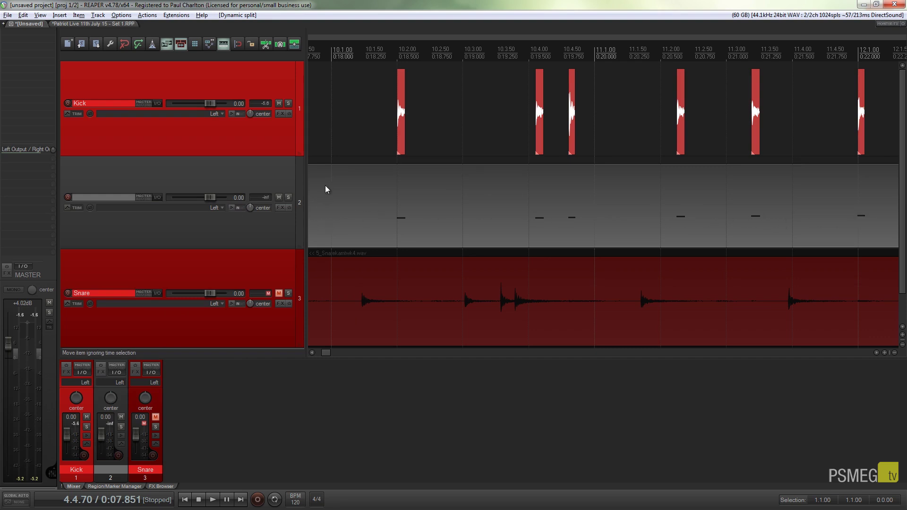
Open the new kick MIDI item in the MIDI editor and shift the window right.
{"action": "double_click", "coordinate": [350, 173]}
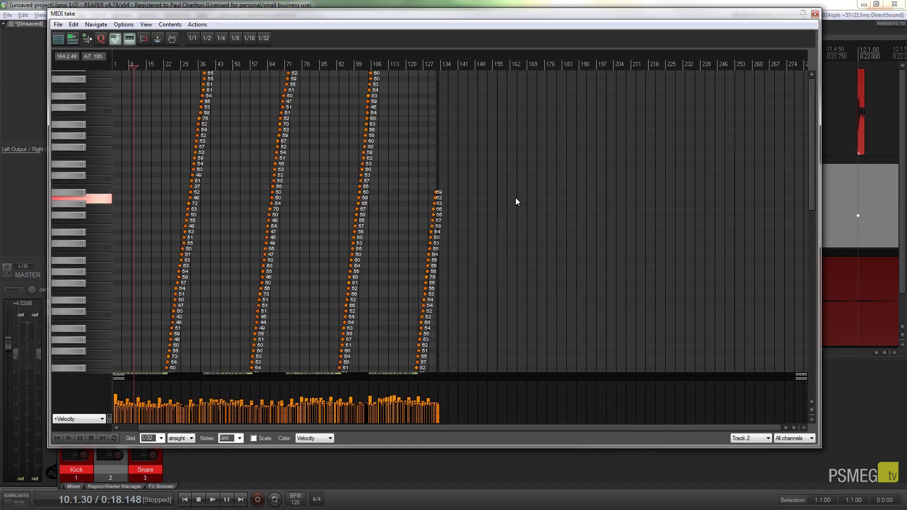
{"action": "left_click_drag", "start_coordinate": [495, 16], "coordinate": [543, 27]}
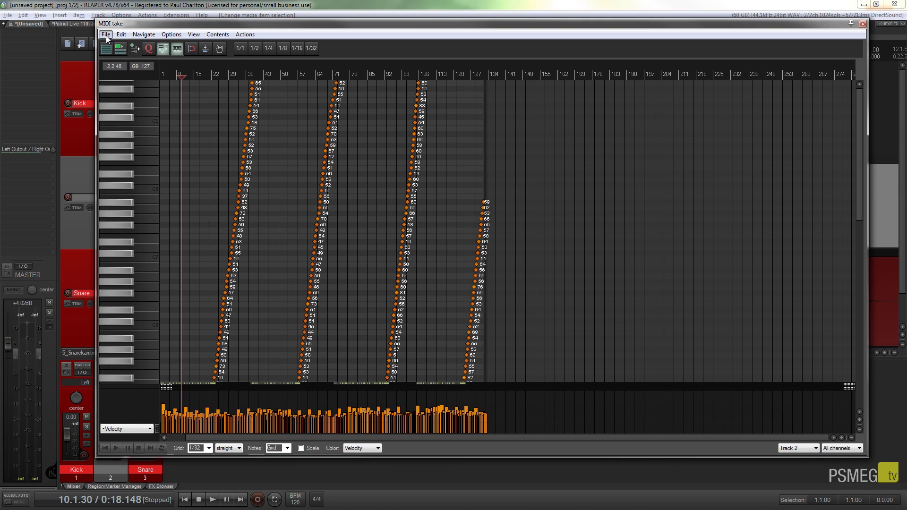
Apply EZDrummer Midi Note Names to the note rows and audition the Kick key.
{"action": "left_click", "coordinate": [106, 36]}
{"action": "mouse_move", "coordinate": [84, 71]}
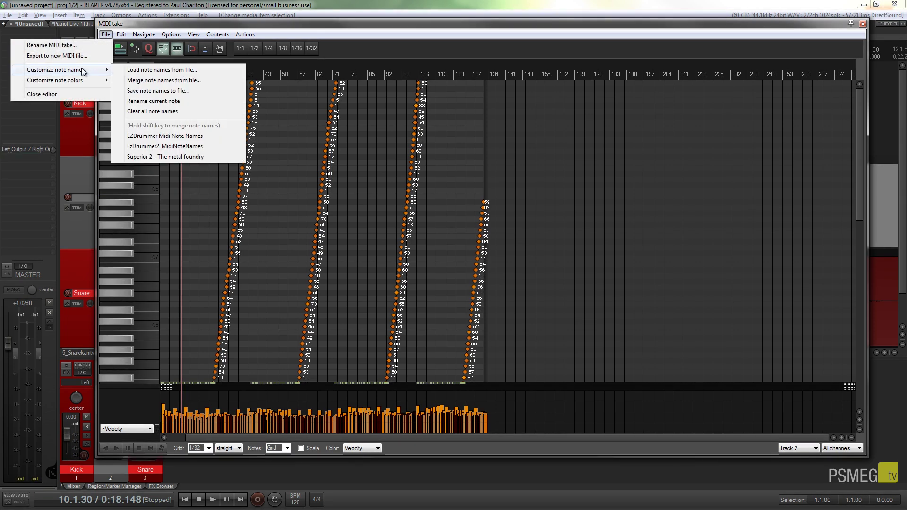
{"action": "left_click", "coordinate": [173, 138]}
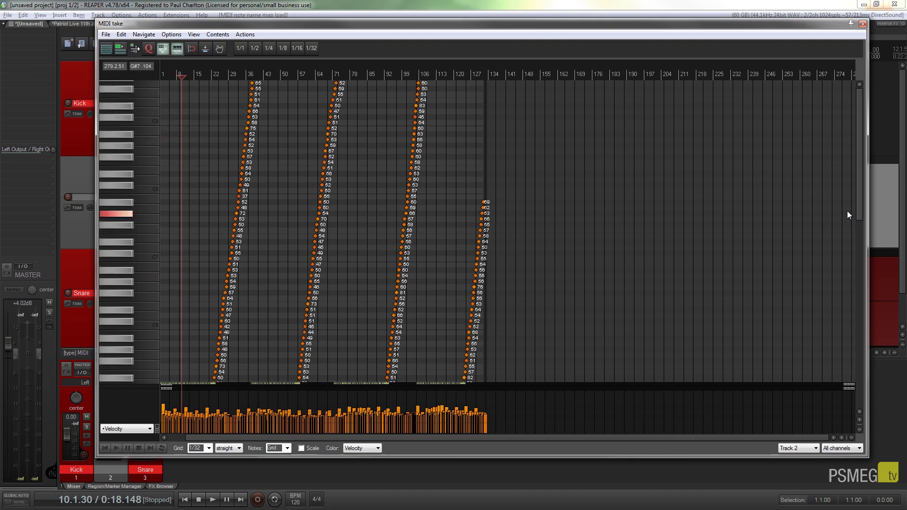
{"action": "left_click_drag", "start_coordinate": [860, 192], "coordinate": [860, 344]}
{"action": "left_click", "coordinate": [150, 265]}
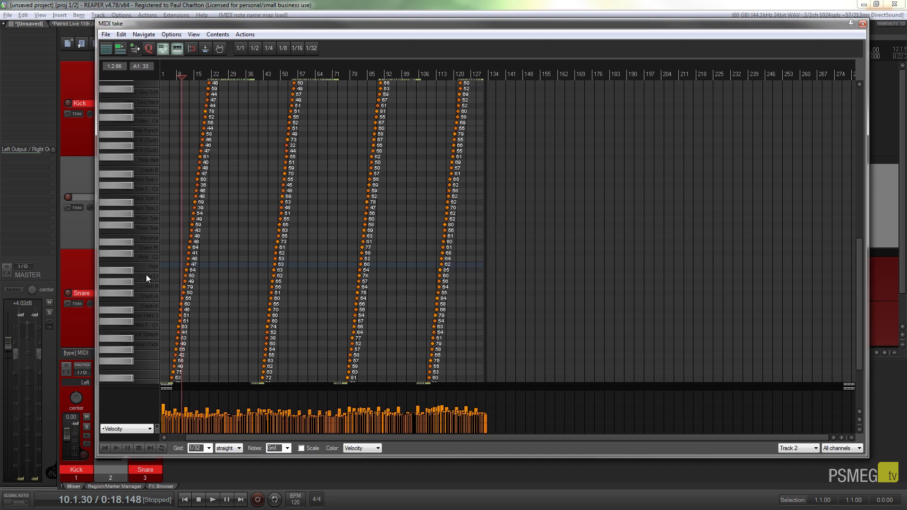
{"action": "left_click", "coordinate": [147, 268]}
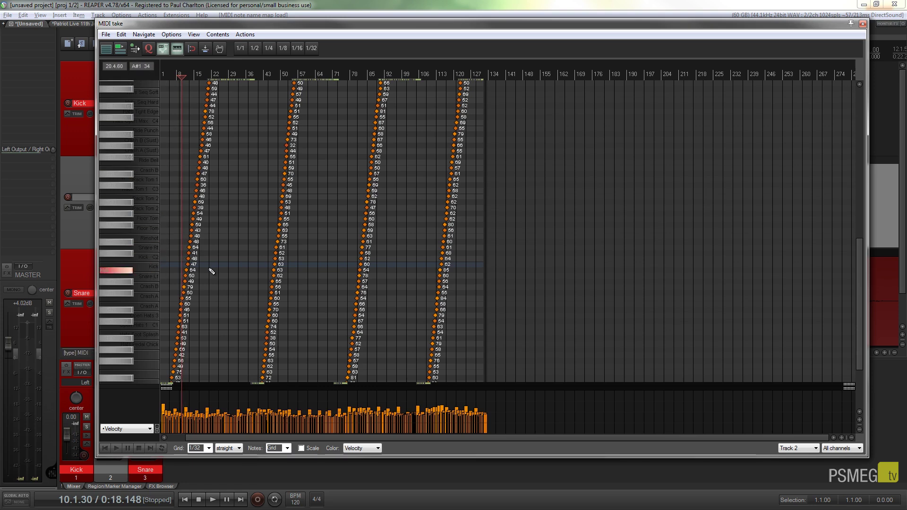
Set the pitch of every note in the take to 039 D#2 through Note properties.
{"action": "key", "text": "ctrl+a"}
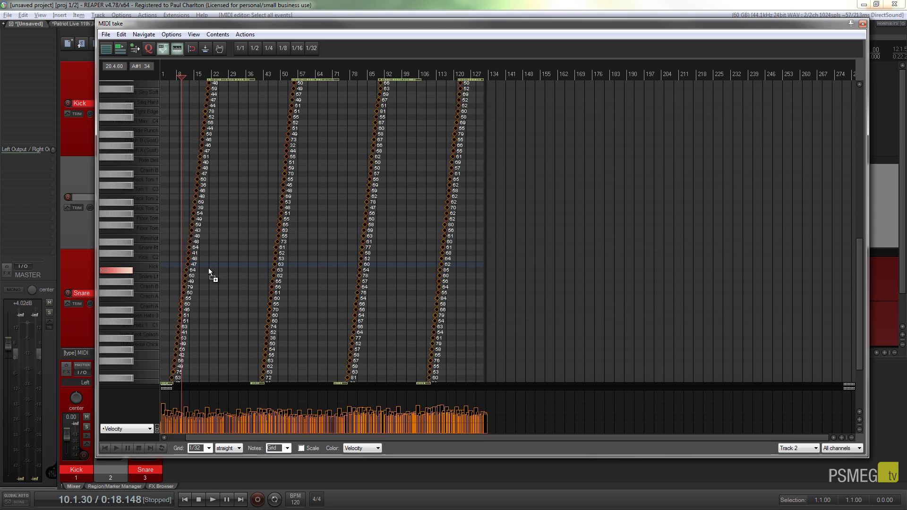
{"action": "right_click", "coordinate": [277, 244]}
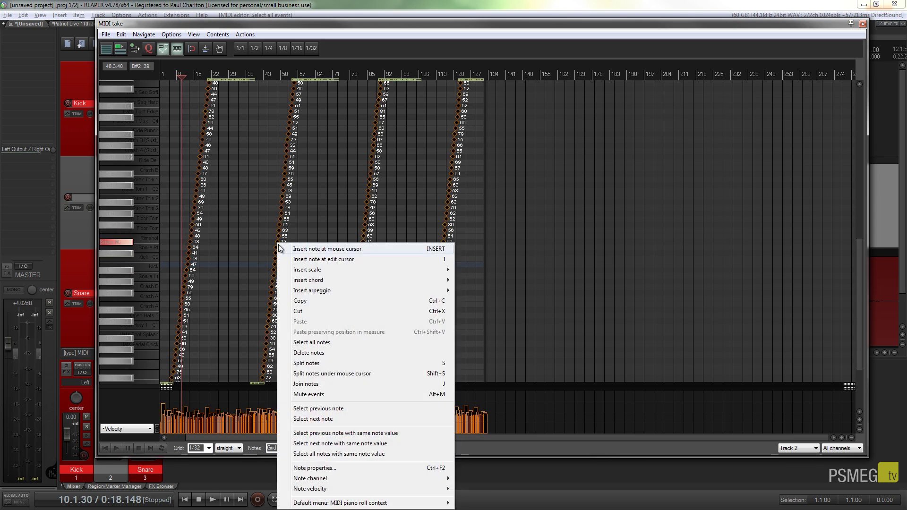
{"action": "left_click", "coordinate": [312, 467]}
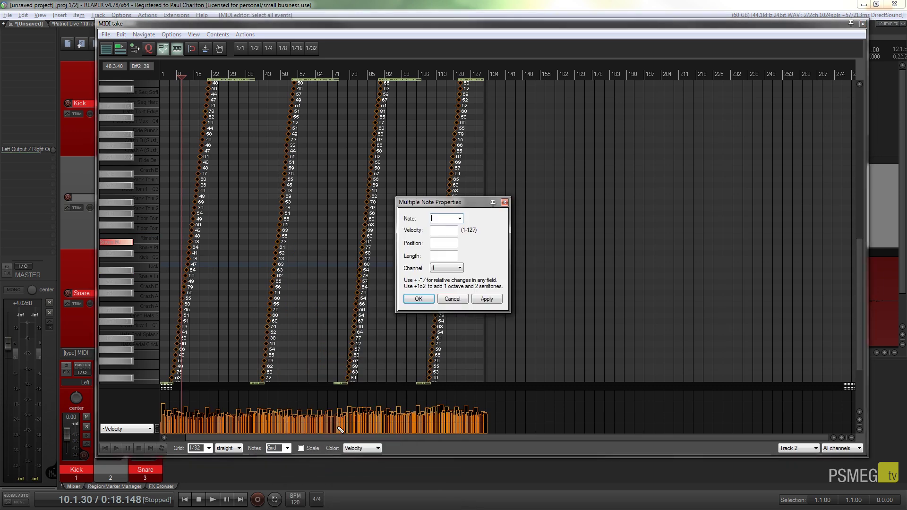
{"action": "left_click_drag", "start_coordinate": [458, 202], "coordinate": [408, 163]}
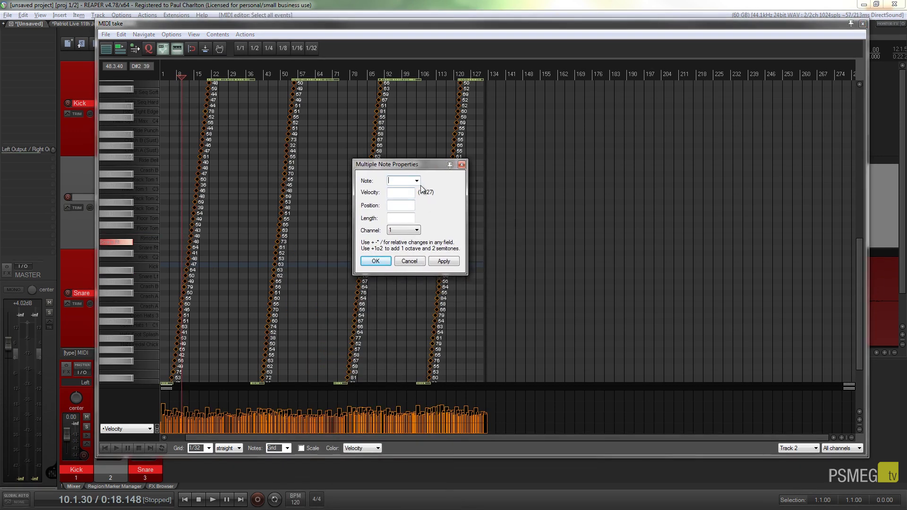
{"action": "left_click", "coordinate": [417, 180]}
{"action": "left_click_drag", "start_coordinate": [418, 199], "coordinate": [419, 239]}
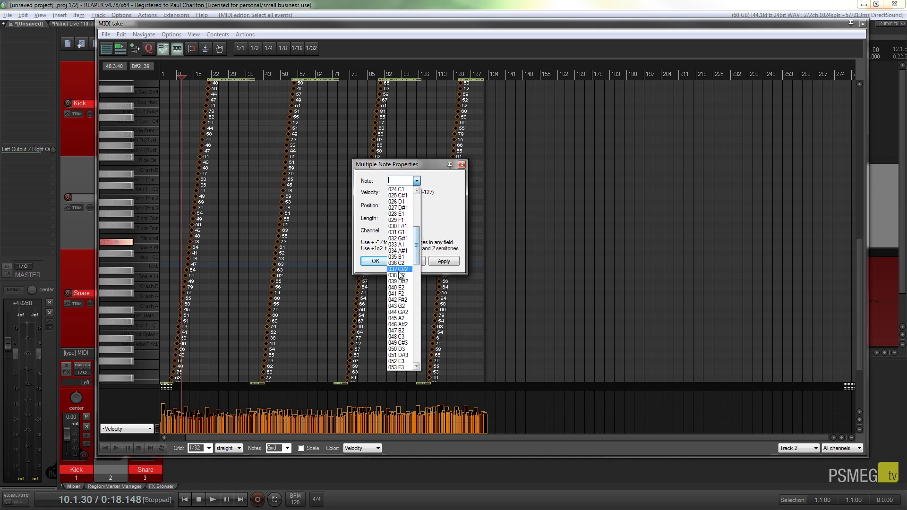
{"action": "left_click", "coordinate": [412, 281]}
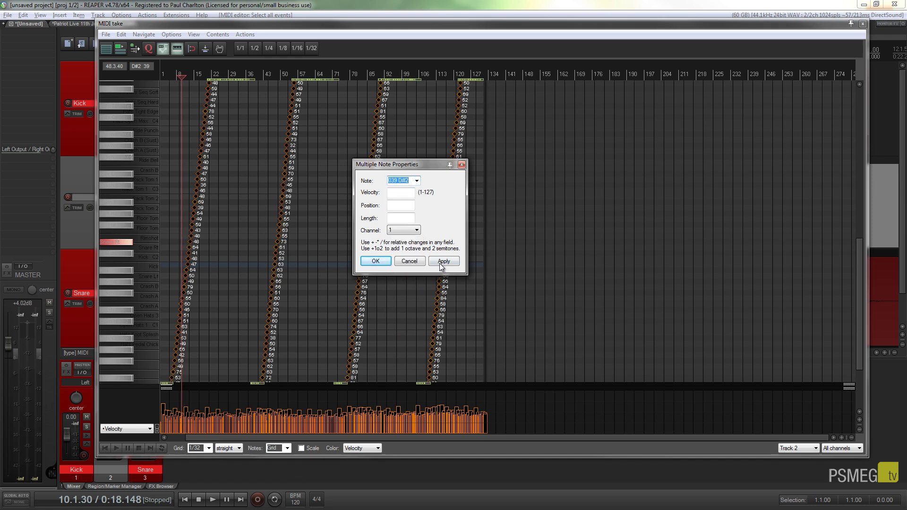
{"action": "left_click", "coordinate": [442, 261]}
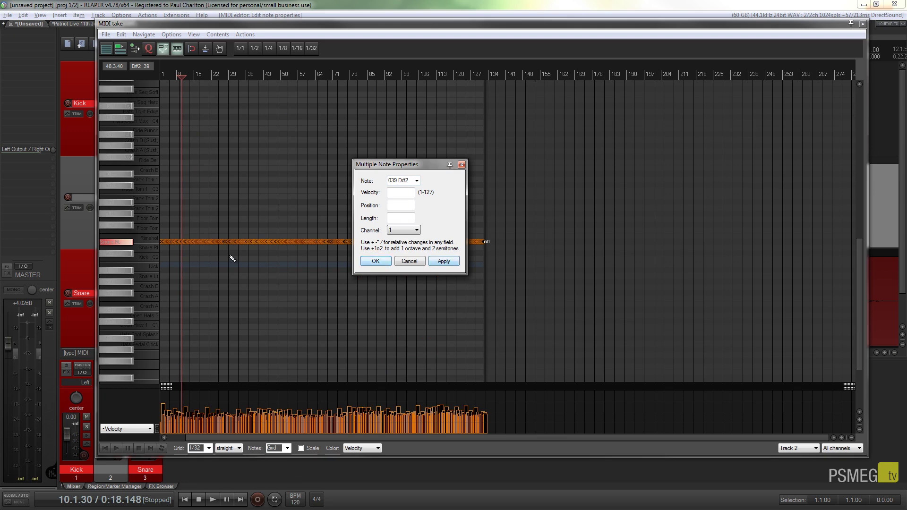
Select all kick notes and set their velocity to 94 in the velocity lane.
{"action": "left_click", "coordinate": [378, 260]}
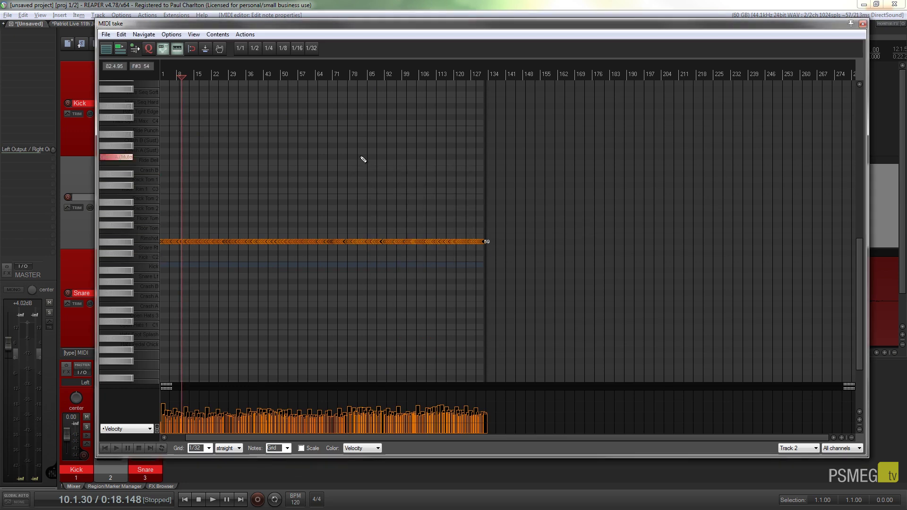
{"action": "scroll", "coordinate": [364, 229], "scroll_direction": "up", "scroll_amount": 3}
{"action": "scroll", "coordinate": [364, 228], "scroll_direction": "up", "scroll_amount": 5}
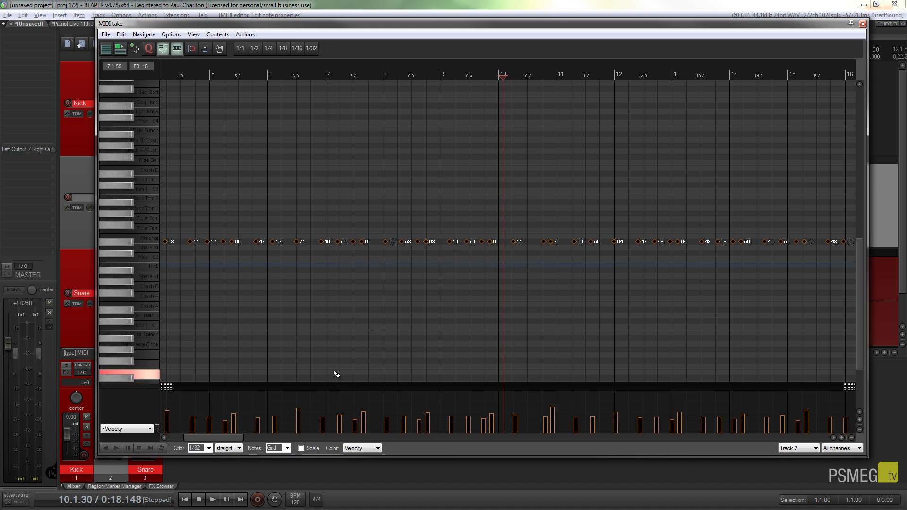
{"action": "key", "text": "ctrl+a"}
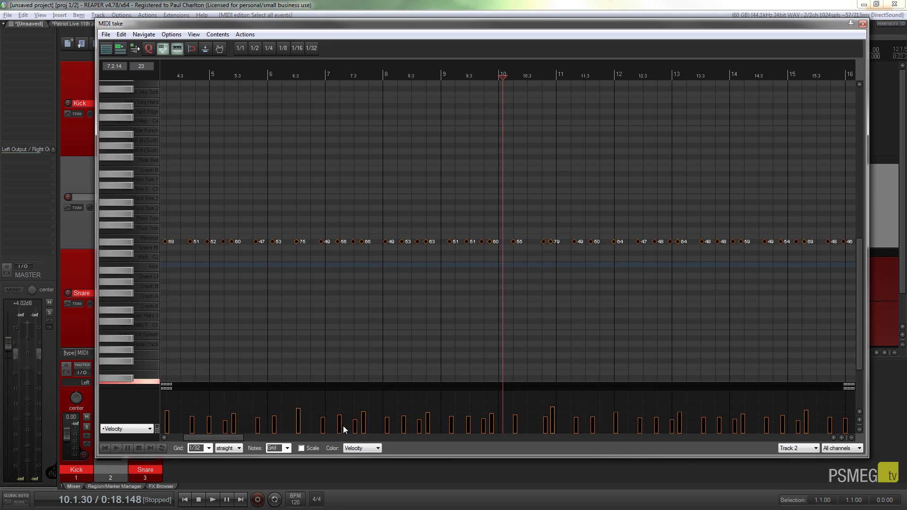
{"action": "left_click_drag", "start_coordinate": [340, 426], "coordinate": [340, 394]}
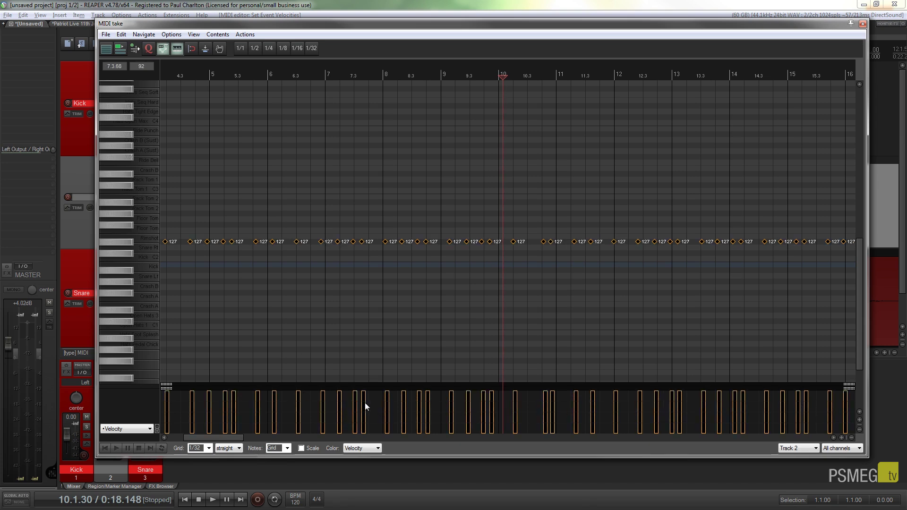
{"action": "left_click_drag", "start_coordinate": [355, 398], "coordinate": [355, 410]}
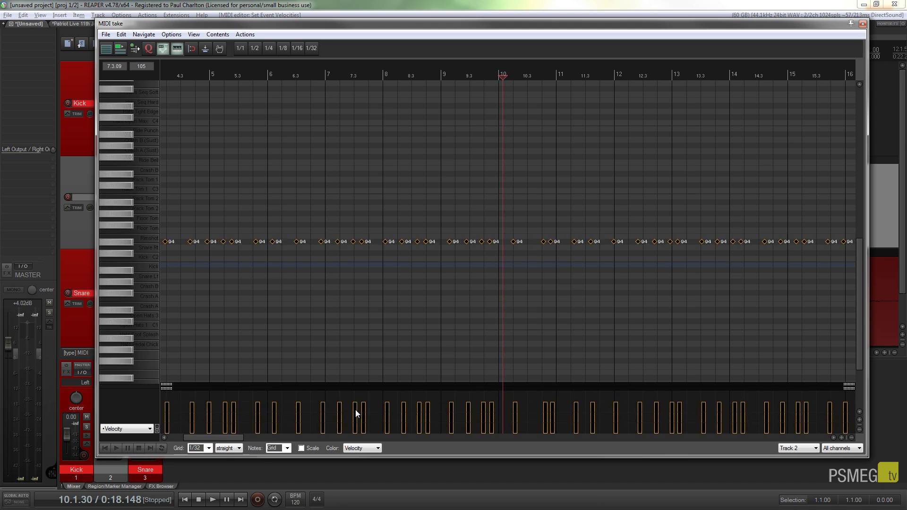
Humanize the kick notes with velocity 11%, timing 0 and timing bias 3.
{"action": "left_click", "coordinate": [221, 50]}
{"action": "left_click_drag", "start_coordinate": [480, 216], "coordinate": [428, 185]}
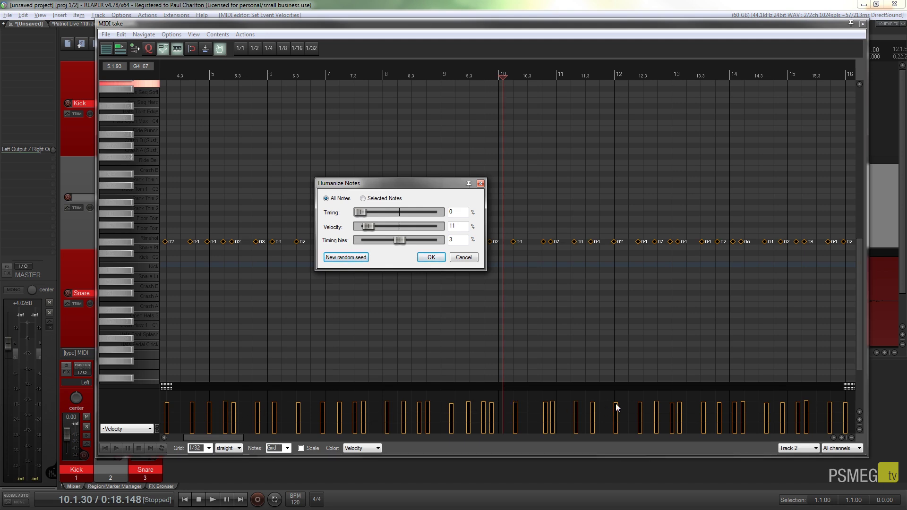
{"action": "left_click", "coordinate": [430, 258]}
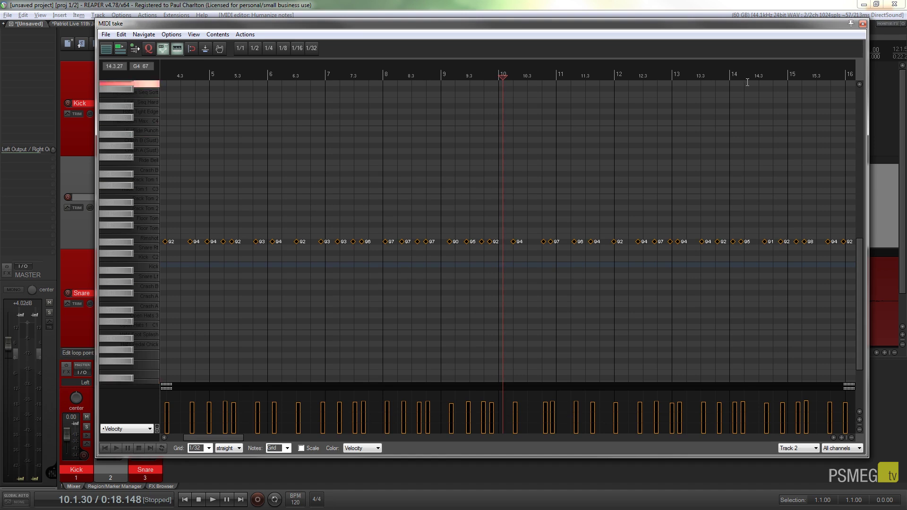
Close the MIDI editor and add the EZdrummer instrument to track 2's FX chain.
{"action": "left_click", "coordinate": [862, 24]}
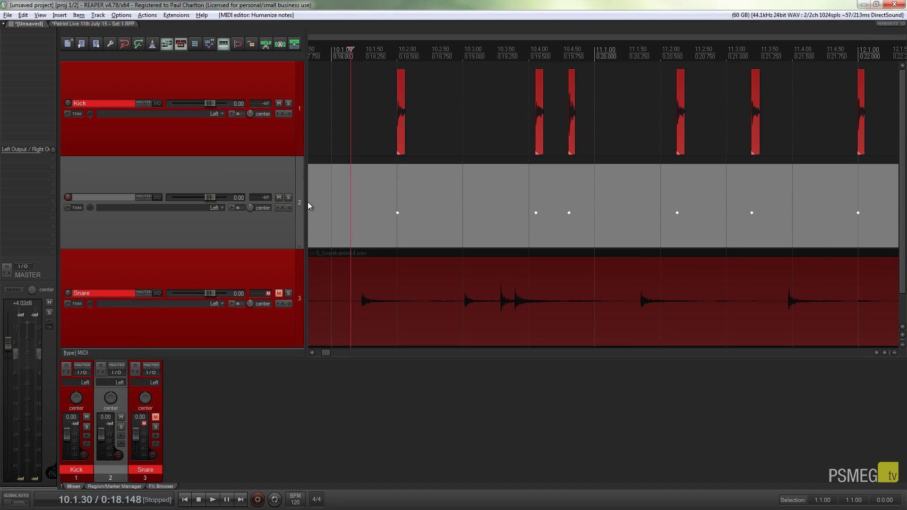
{"action": "left_click", "coordinate": [280, 208]}
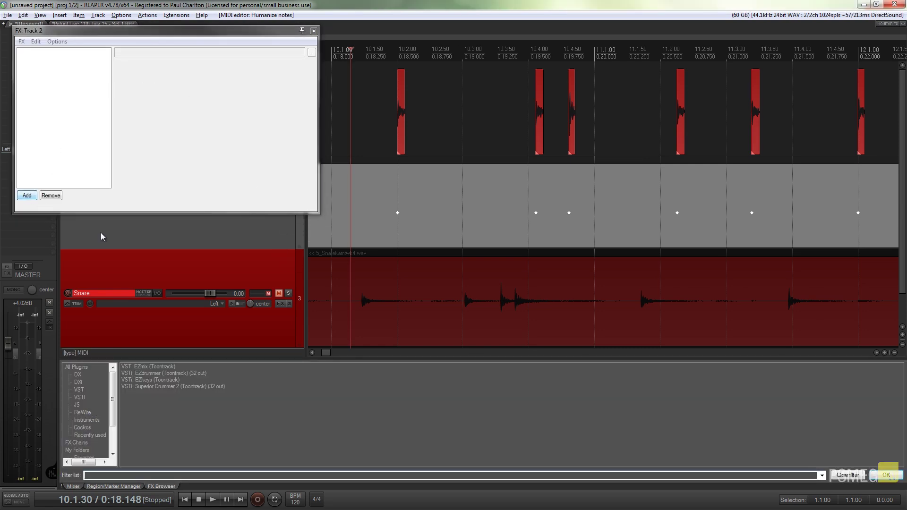
{"action": "left_click", "coordinate": [147, 374]}
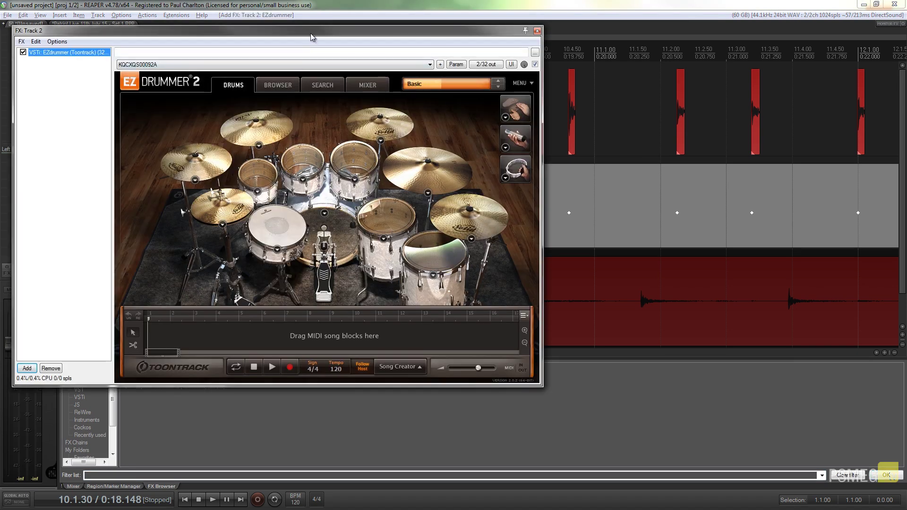
{"action": "left_click_drag", "start_coordinate": [311, 37], "coordinate": [535, 79]}
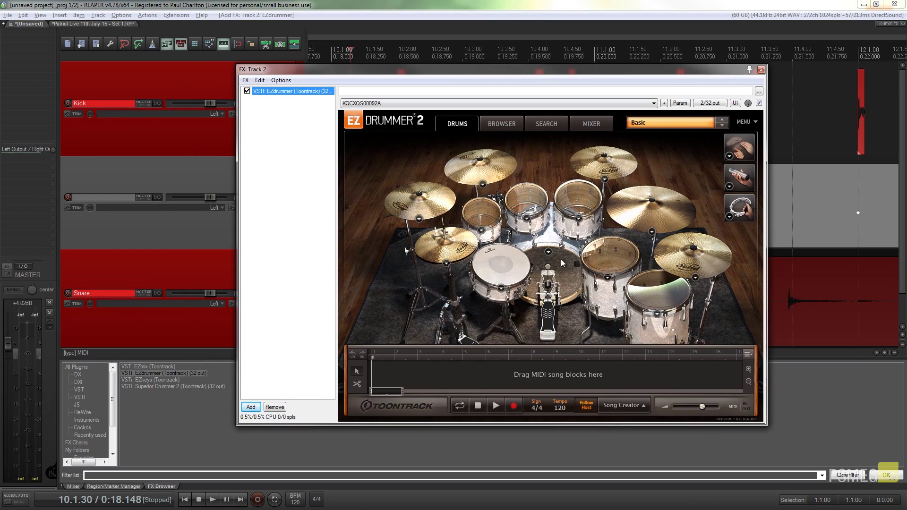
Load the EZdrummer 2 Modern 'Roomy Rock' preset and audition its kick drum.
{"action": "left_click", "coordinate": [681, 125]}
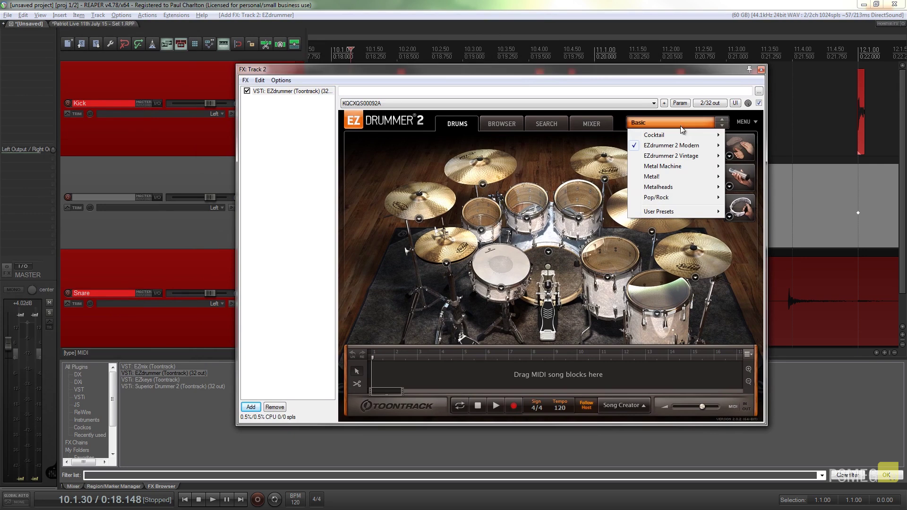
{"action": "mouse_move", "coordinate": [680, 148]}
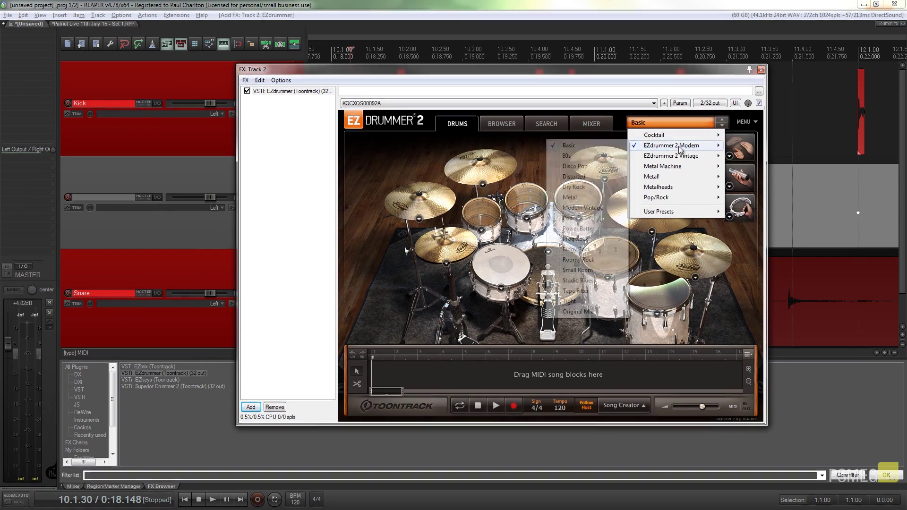
{"action": "left_click", "coordinate": [578, 259]}
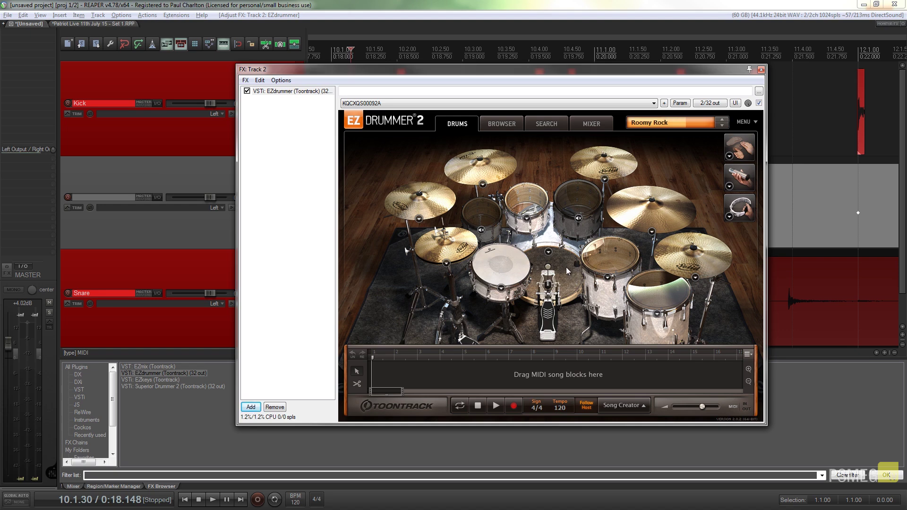
{"action": "left_click", "coordinate": [567, 267]}
{"action": "left_click", "coordinate": [565, 267]}
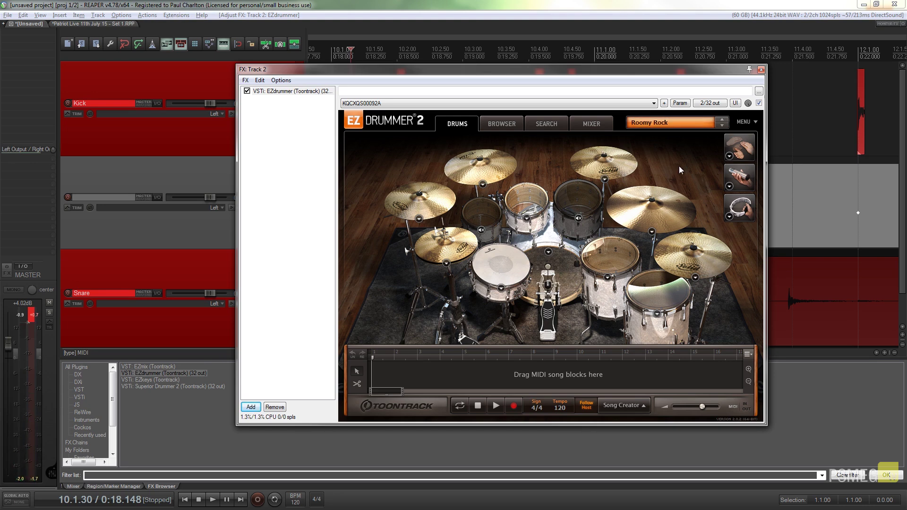
Close the EZdrummer window, solo the MIDI drum track and play its first hits.
{"action": "left_click", "coordinate": [760, 70]}
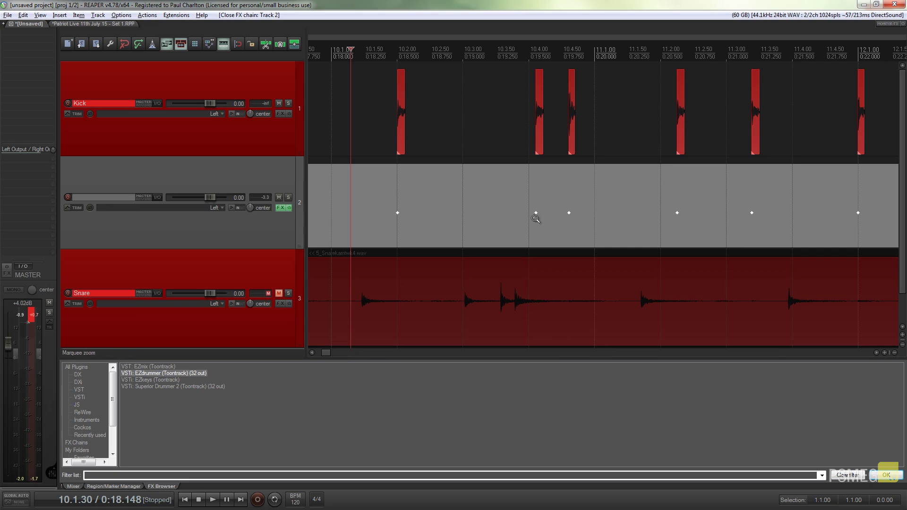
{"action": "left_click", "coordinate": [288, 197]}
{"action": "left_click", "coordinate": [375, 157]}
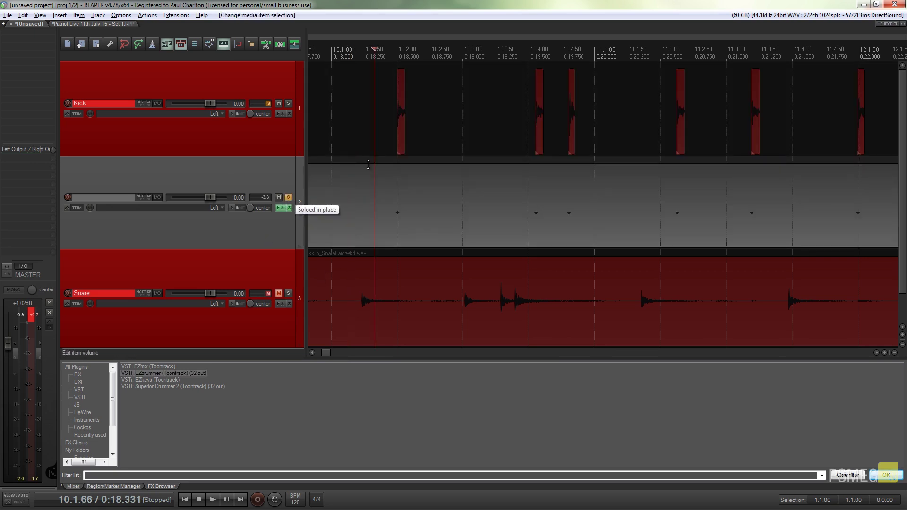
{"action": "key", "text": "space"}
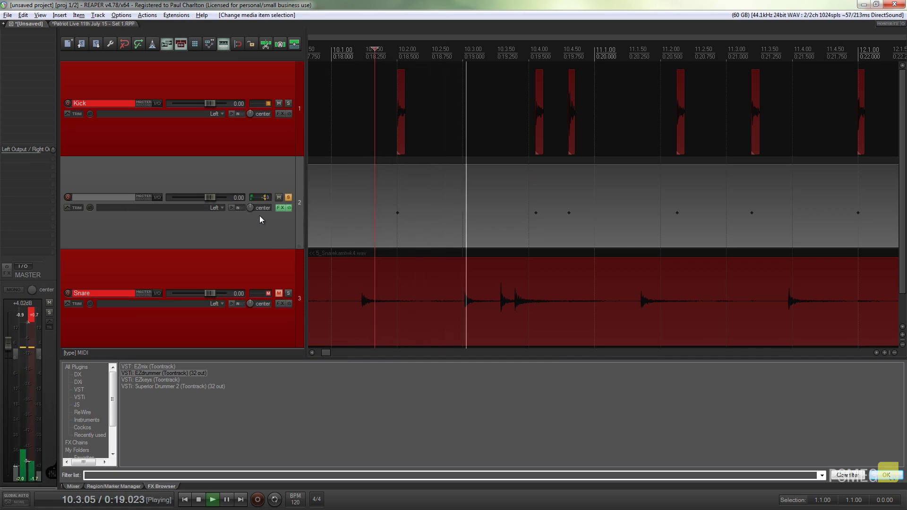
{"action": "key", "text": "space"}
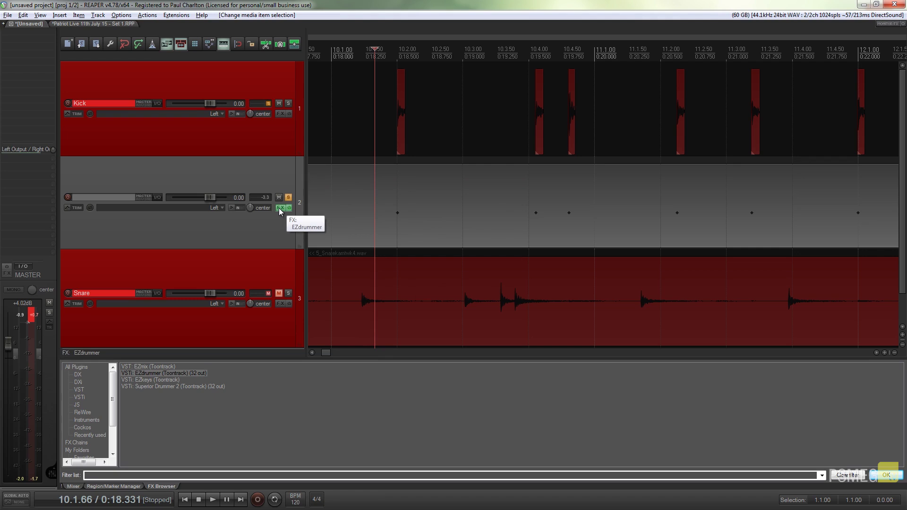
Shift all notes in track 2's MIDI item down to the Kick C2 row.
{"action": "left_click", "coordinate": [280, 208]}
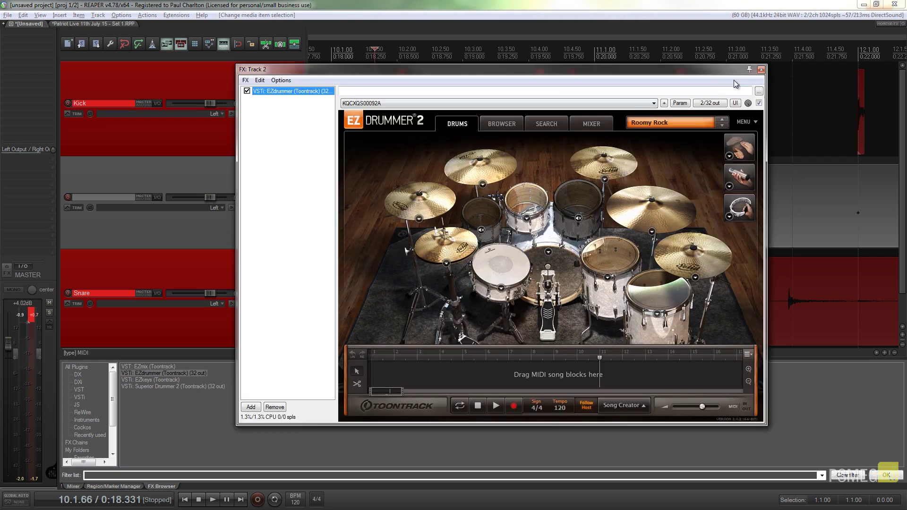
{"action": "key", "text": "Escape"}
{"action": "double_click", "coordinate": [405, 200]}
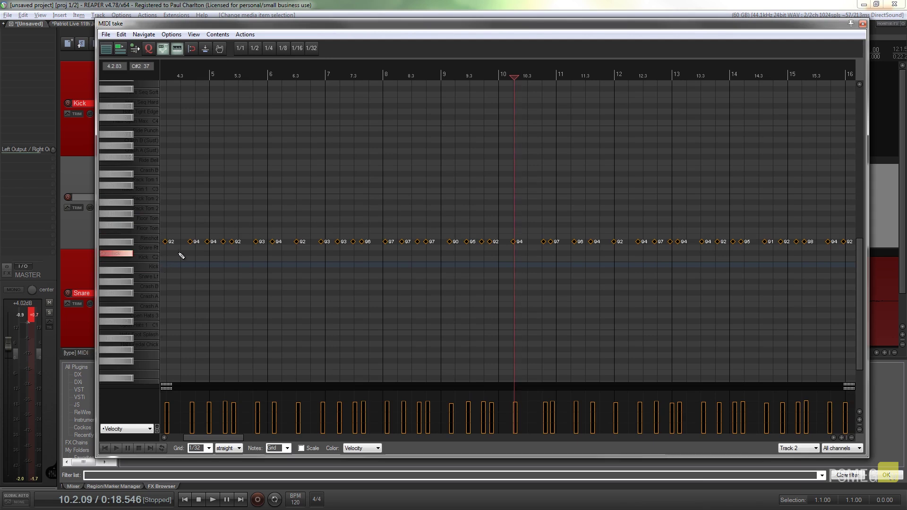
{"action": "key", "text": "ctrl+a"}
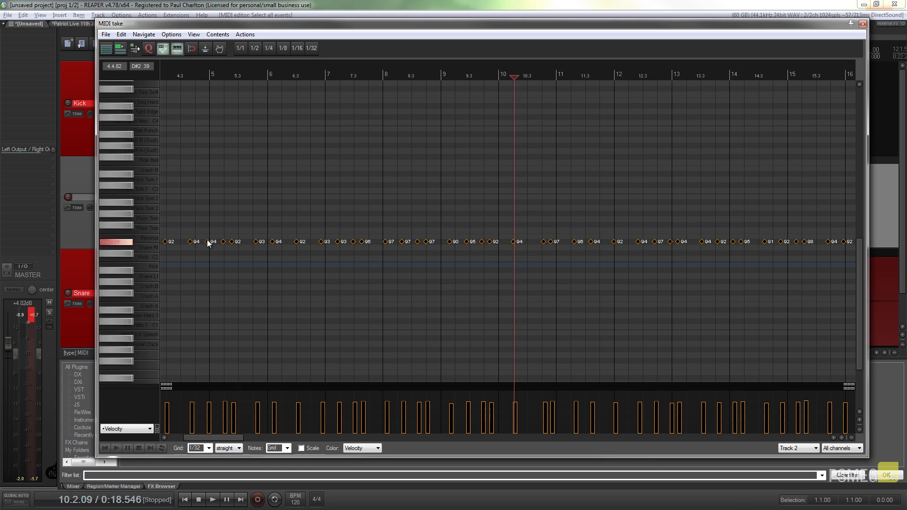
{"action": "left_click_drag", "start_coordinate": [209, 243], "coordinate": [211, 261]}
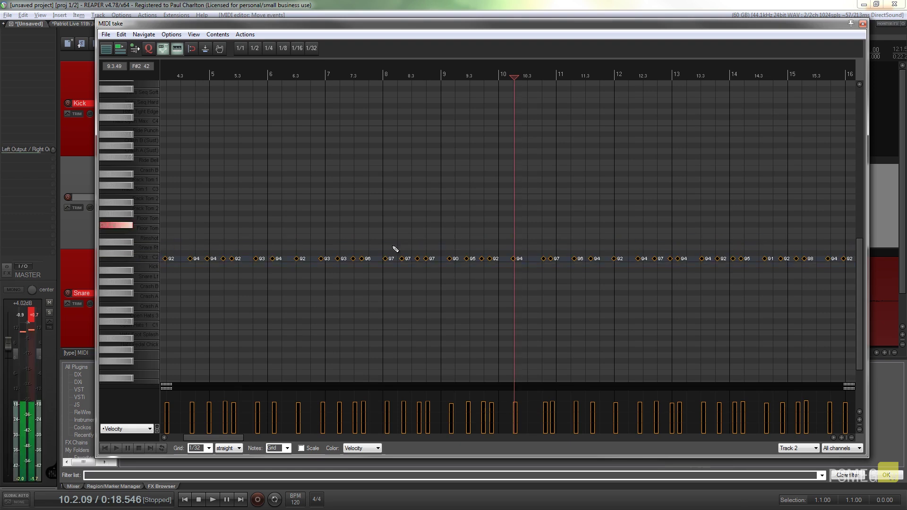
{"action": "left_click", "coordinate": [863, 24]}
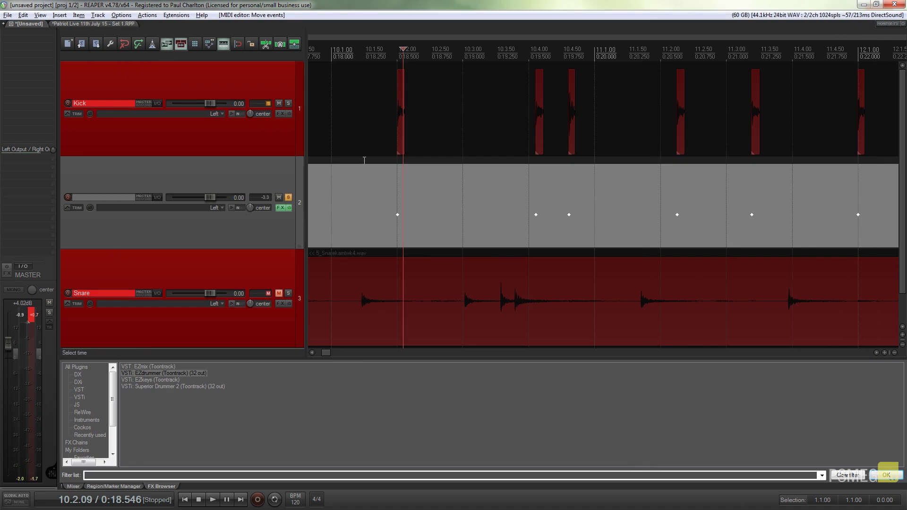
Play the kick recording alongside its EZdrummer replacement, then stop.
{"action": "key", "text": "space"}
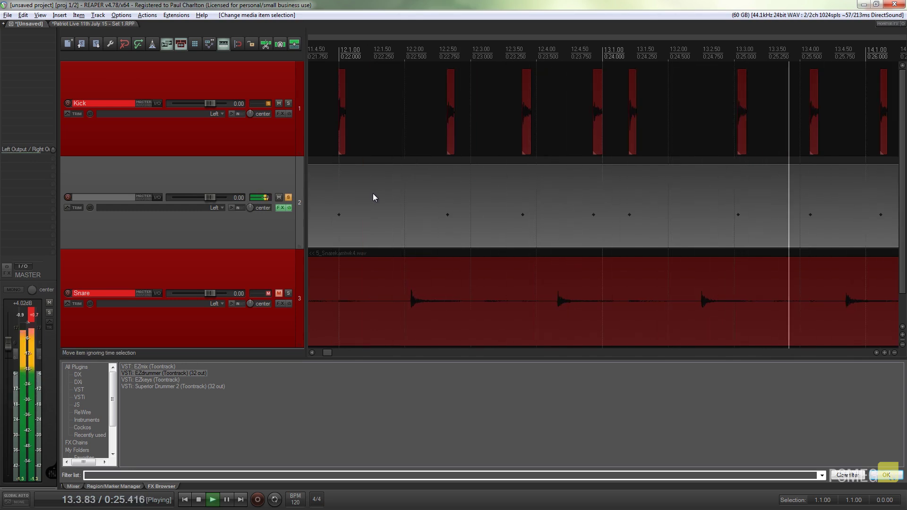
{"action": "key", "text": "space"}
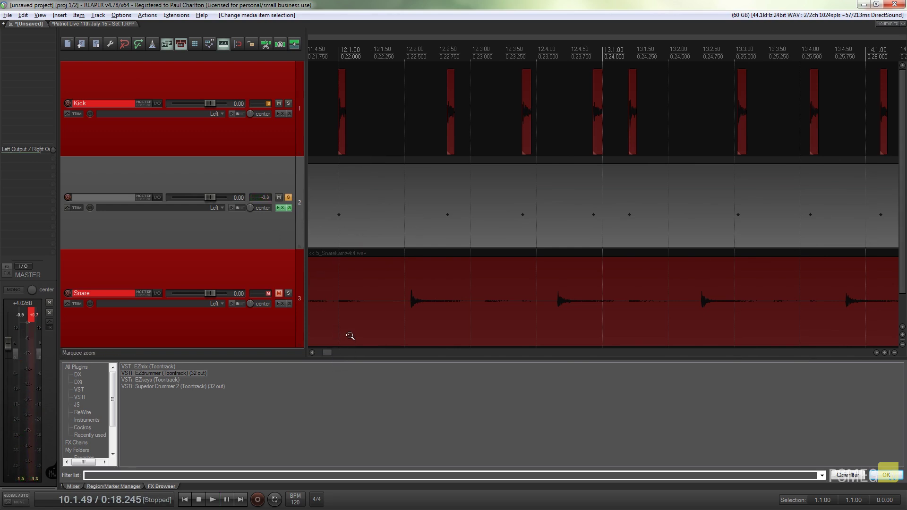
{"action": "scroll", "coordinate": [904, 171], "scroll_direction": "down", "scroll_amount": 2}
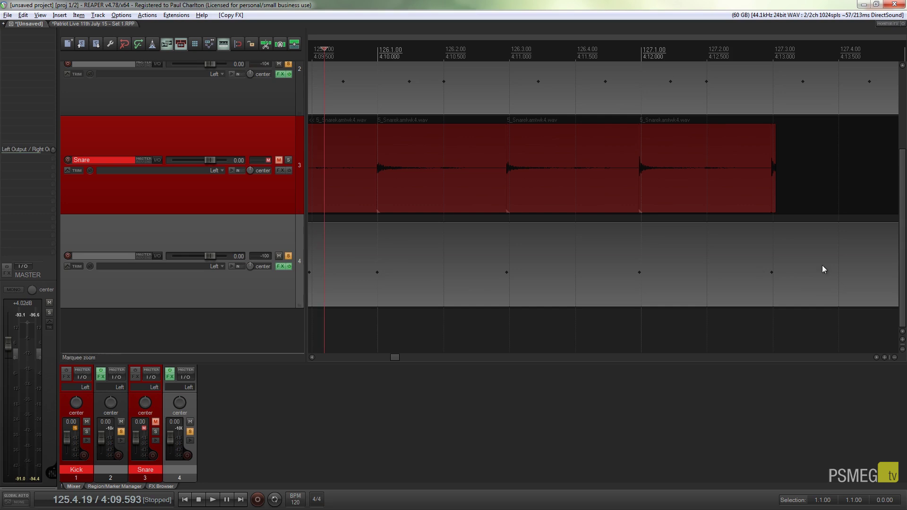
Shrink the Snare and Kick audio tracks to minimum lane height.
{"action": "left_click_drag", "start_coordinate": [904, 191], "coordinate": [899, 150]}
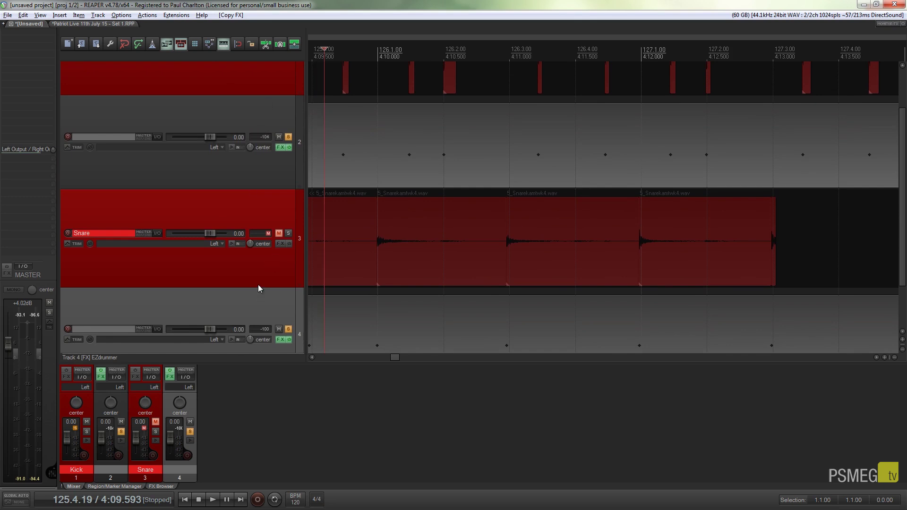
{"action": "left_click_drag", "start_coordinate": [257, 286], "coordinate": [251, 208]}
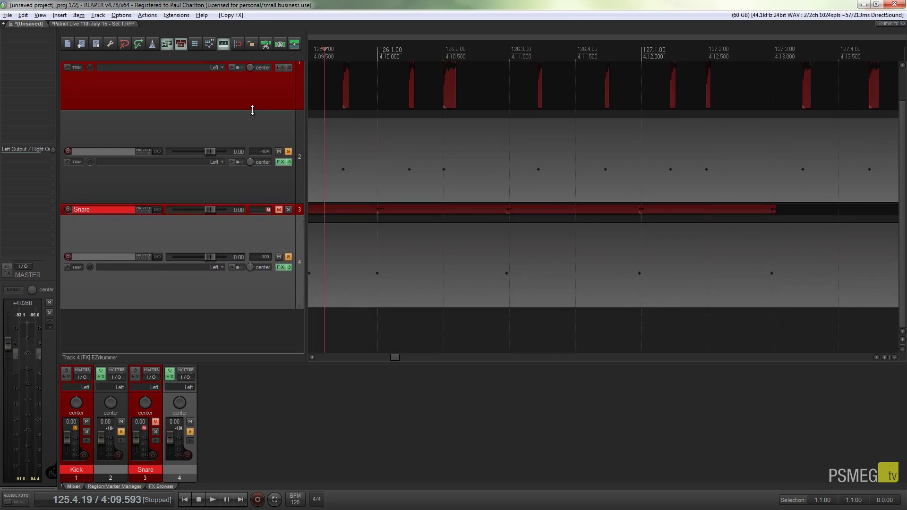
{"action": "left_click", "coordinate": [252, 107]}
{"action": "left_click", "coordinate": [253, 110]}
{"action": "left_click_drag", "start_coordinate": [253, 111], "coordinate": [253, 74]}
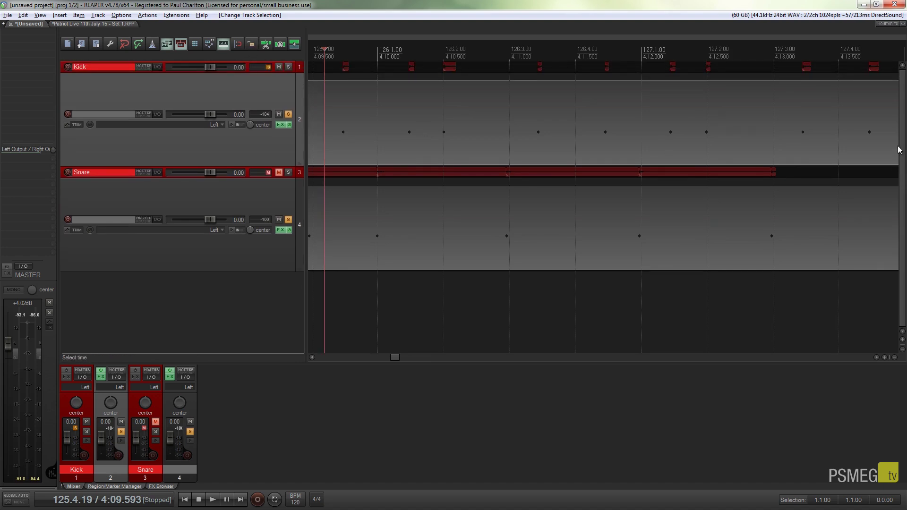
{"action": "left_click", "coordinate": [263, 296]}
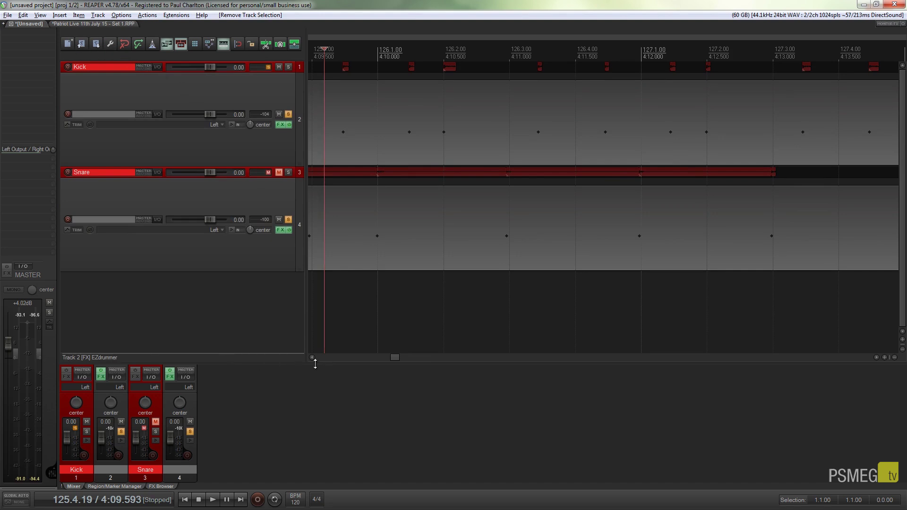
Play both EZdrummer MIDI tracks together from the project start, then stop.
{"action": "left_click", "coordinate": [185, 499]}
{"action": "key", "text": "space"}
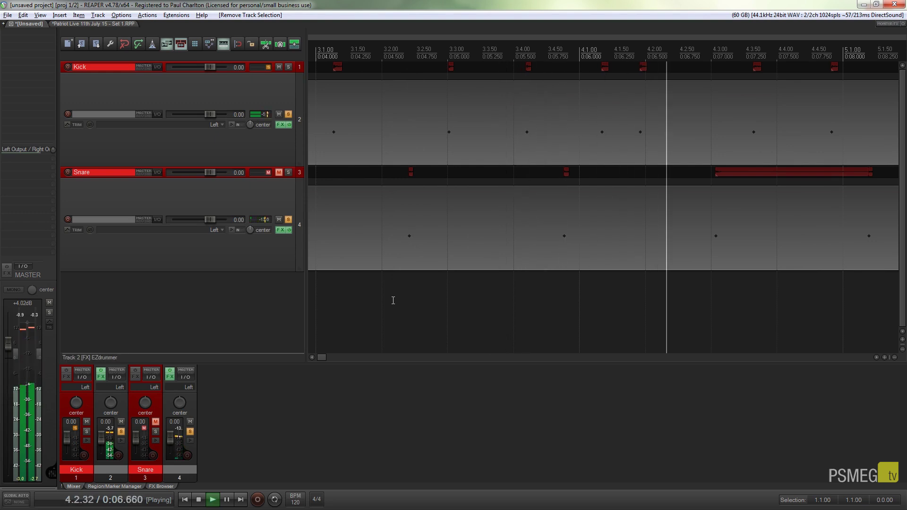
{"action": "key", "text": "space"}
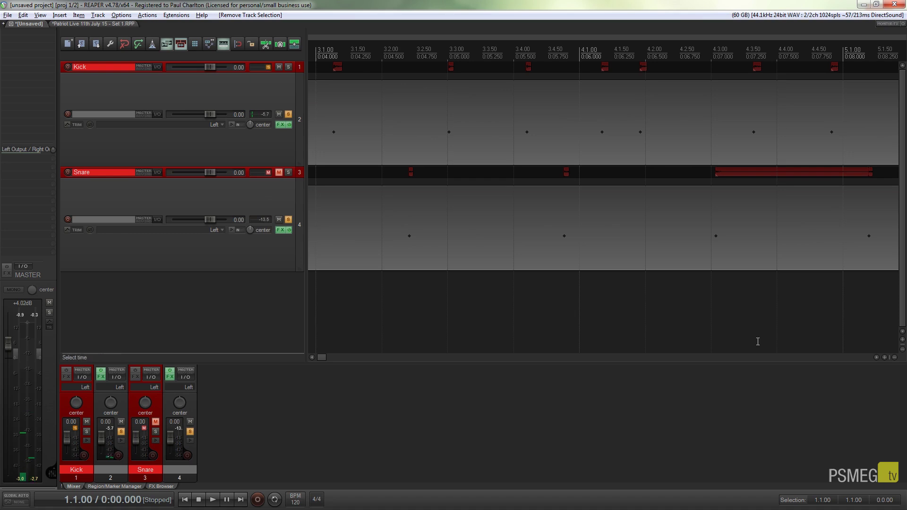
Expand Snare and Kick back to full height, unmute Snare and unsolo the EZdrummer tracks.
{"action": "left_click_drag", "start_coordinate": [324, 358], "coordinate": [320, 358]}
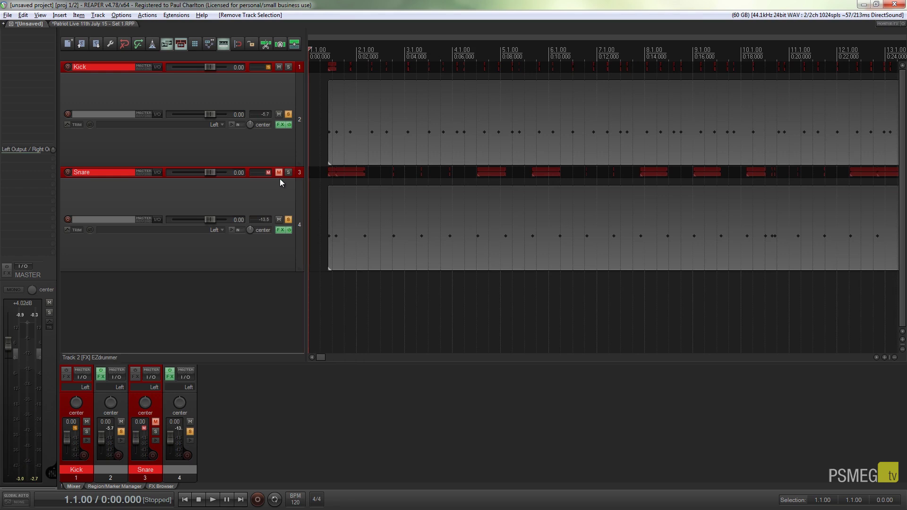
{"action": "left_click_drag", "start_coordinate": [280, 177], "coordinate": [279, 245]}
{"action": "left_click", "coordinate": [281, 200]}
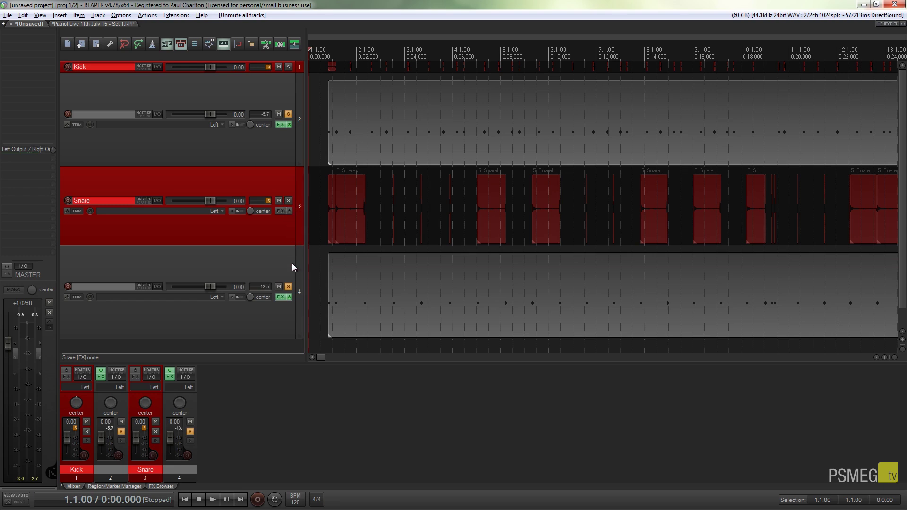
{"action": "left_click", "coordinate": [289, 286]}
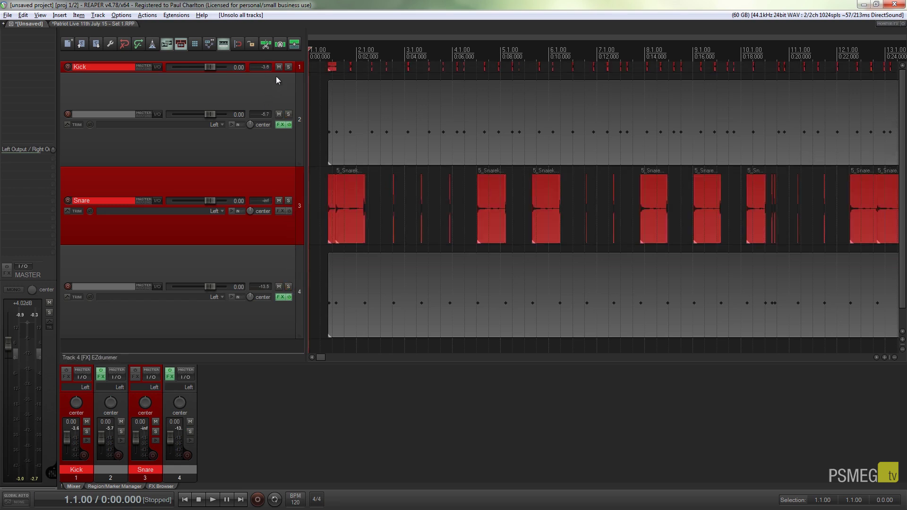
{"action": "left_click_drag", "start_coordinate": [276, 77], "coordinate": [276, 116]}
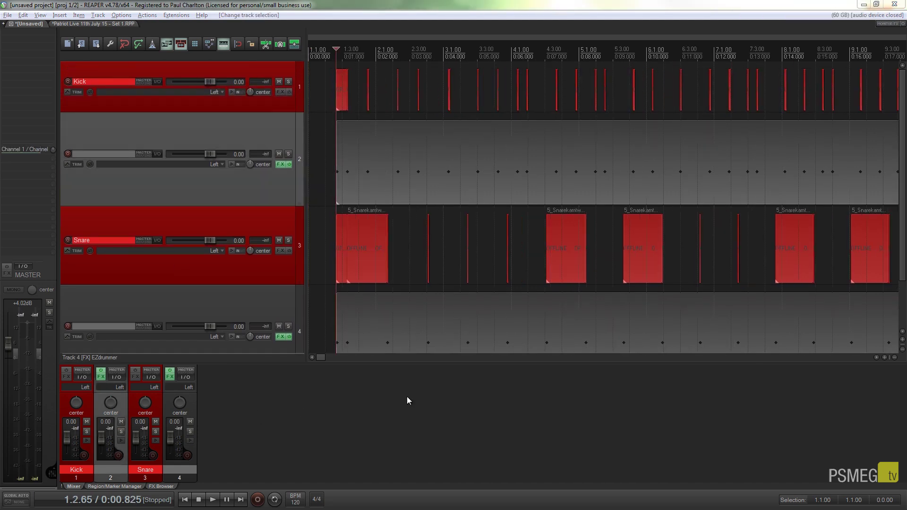
{"action": "left_click", "coordinate": [447, 371]}
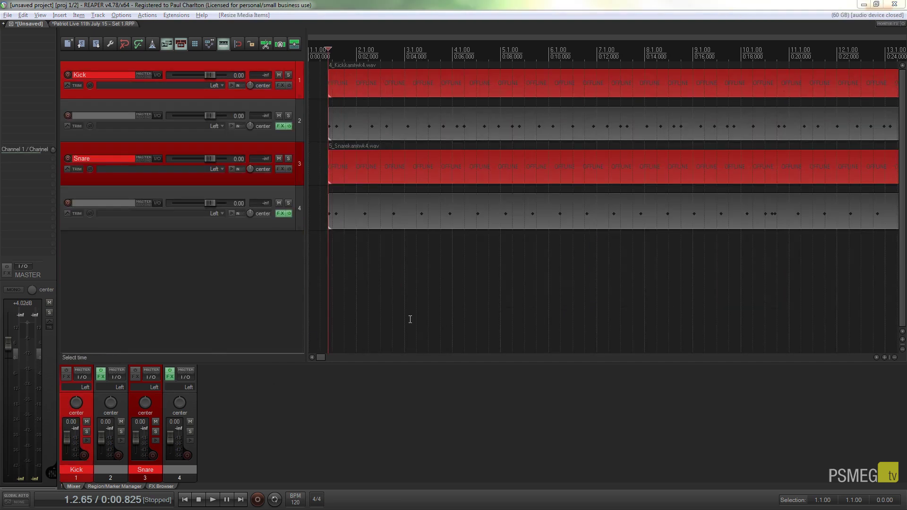
Play the full blend from the start and set the master fader to +1.90 dB.
{"action": "left_click", "coordinate": [423, 254]}
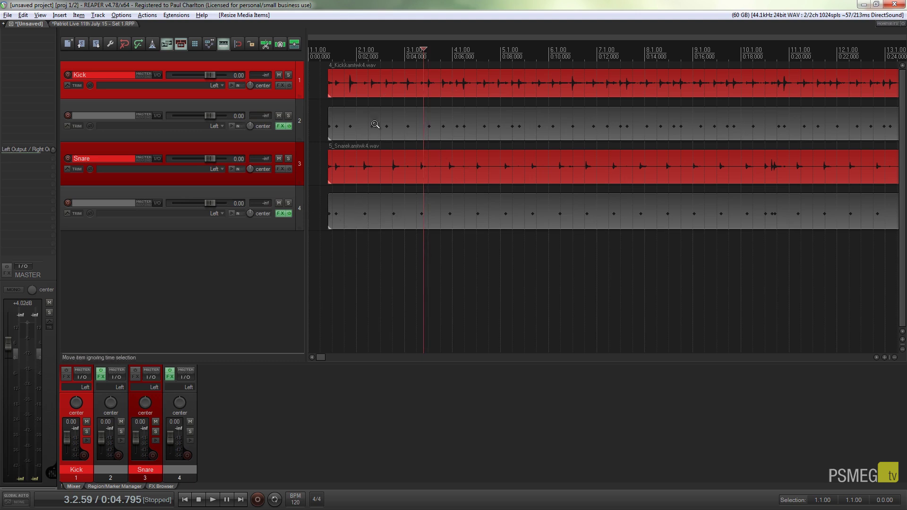
{"action": "left_click", "coordinate": [328, 283]}
{"action": "key", "text": "space"}
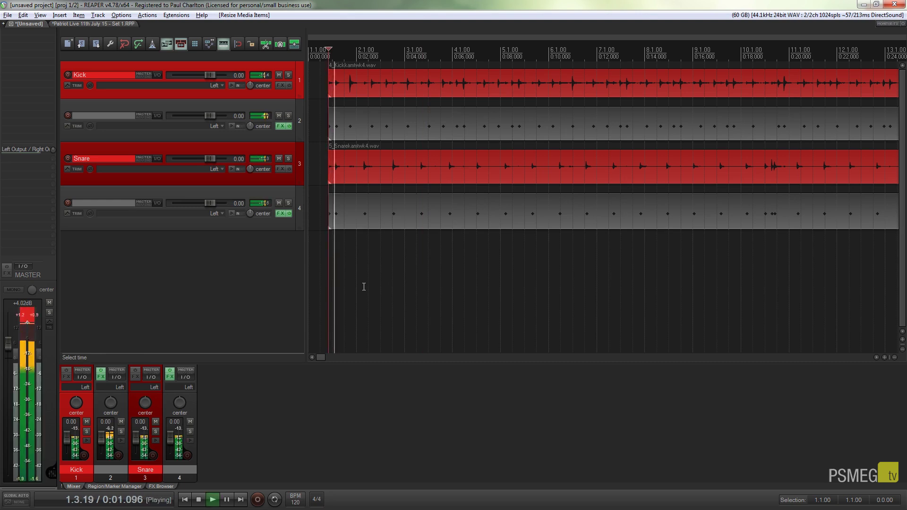
{"action": "scroll", "coordinate": [21, 322], "scroll_direction": "down", "scroll_amount": 3}
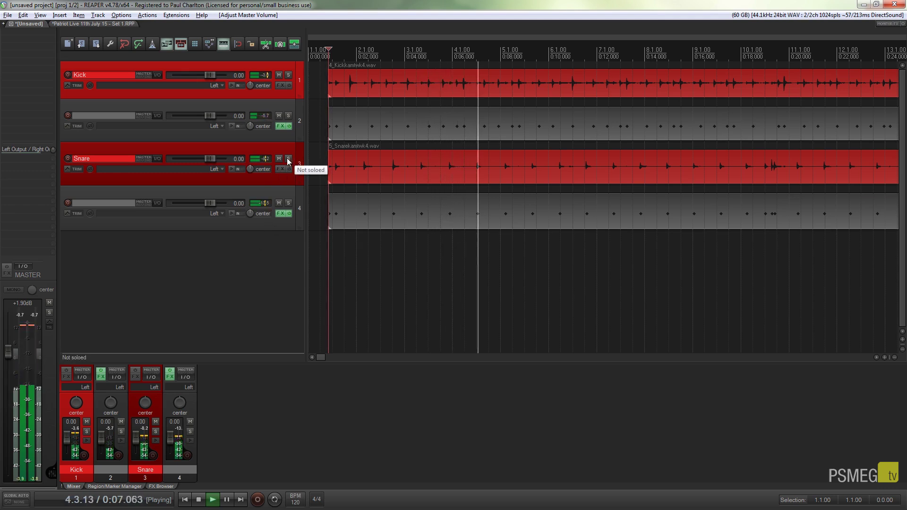
Mute then unmute both EZdrummer tracks to compare the blend with and without them.
{"action": "left_click", "coordinate": [279, 203]}
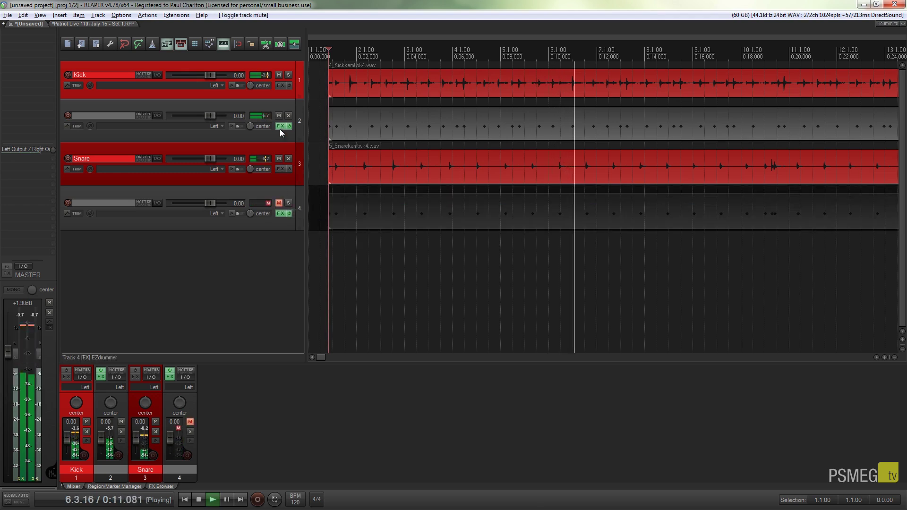
{"action": "left_click", "coordinate": [279, 116]}
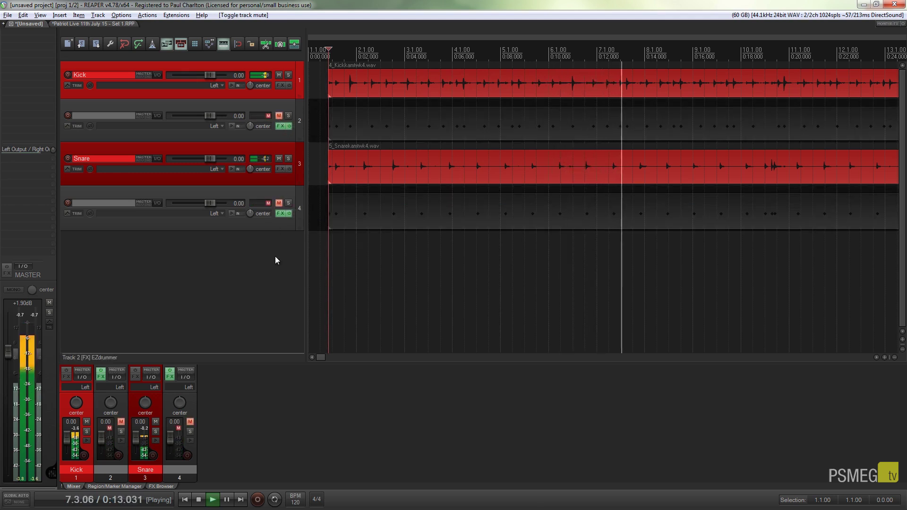
{"action": "left_click", "coordinate": [281, 116]}
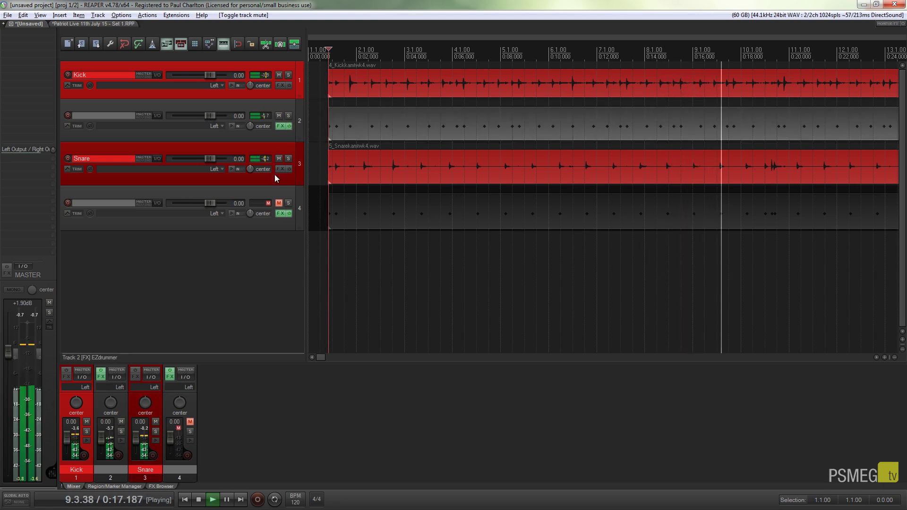
{"action": "left_click", "coordinate": [279, 204]}
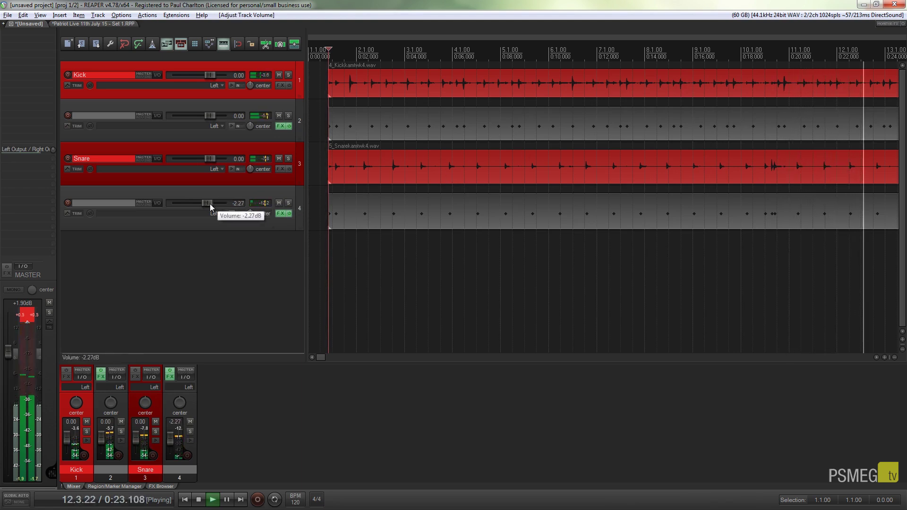
Lower the snare's EZdrummer track to -2.27 dB and the kick's to -5.43 dB.
{"action": "scroll", "coordinate": [210, 203], "scroll_direction": "down", "scroll_amount": 2}
{"action": "scroll", "coordinate": [209, 116], "scroll_direction": "down", "scroll_amount": 3}
{"action": "scroll", "coordinate": [209, 116], "scroll_direction": "down", "scroll_amount": 2}
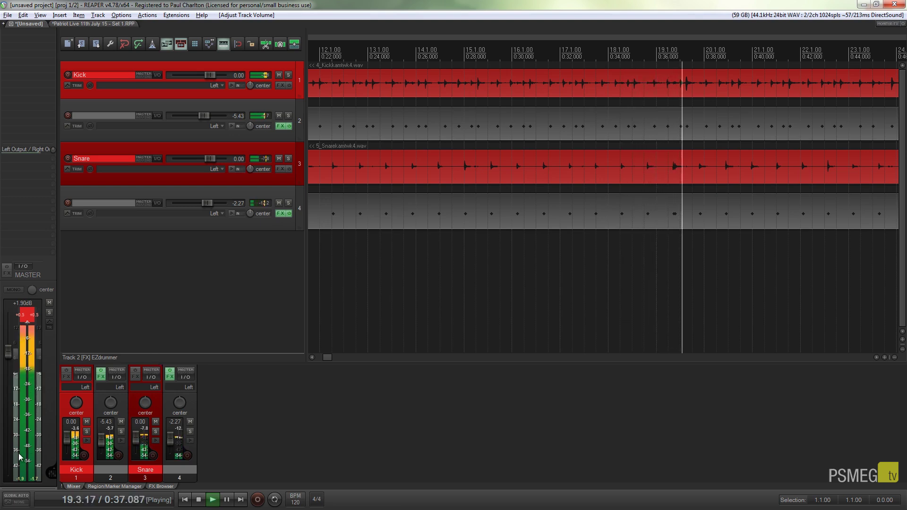
{"action": "left_click", "coordinate": [8, 352]}
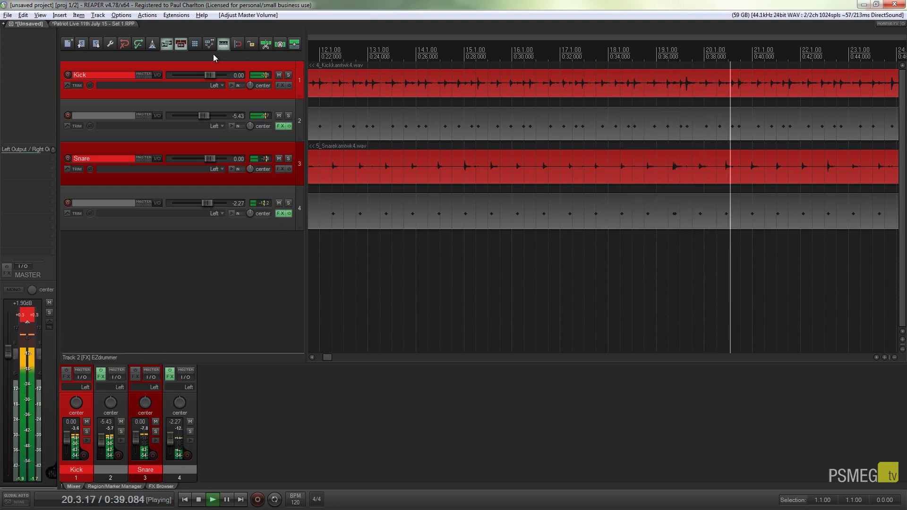
{"action": "left_click", "coordinate": [198, 500]}
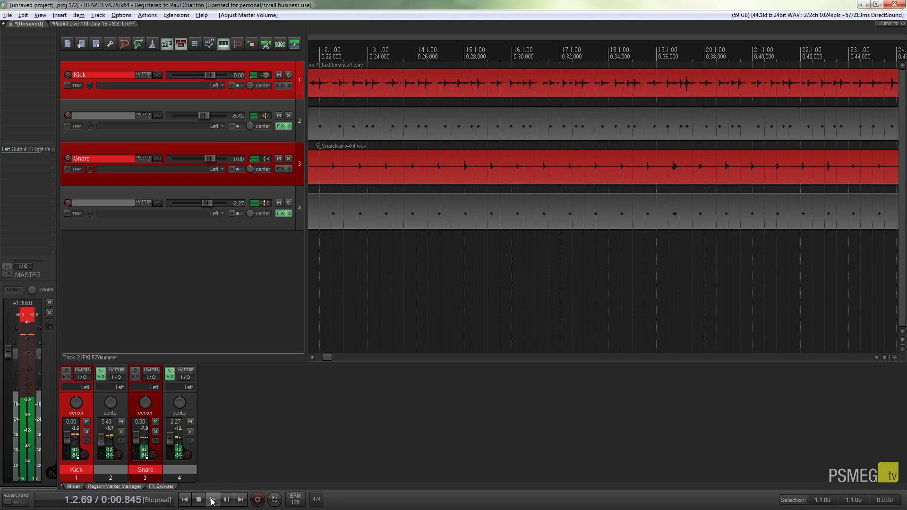